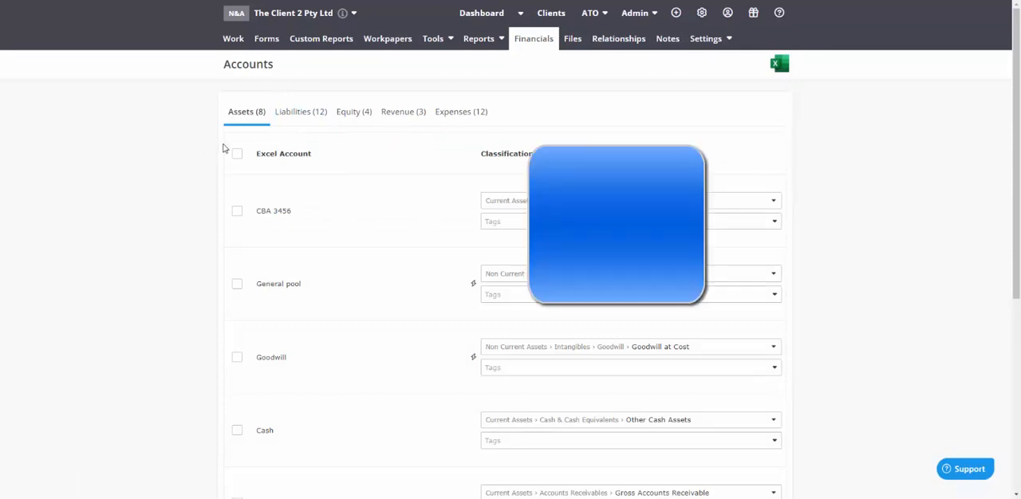
Examine the Current Assets categories available for classifying CBA 3456, including the Accounts Receivables subcategories
left_click(496, 200)
left_click(494, 243)
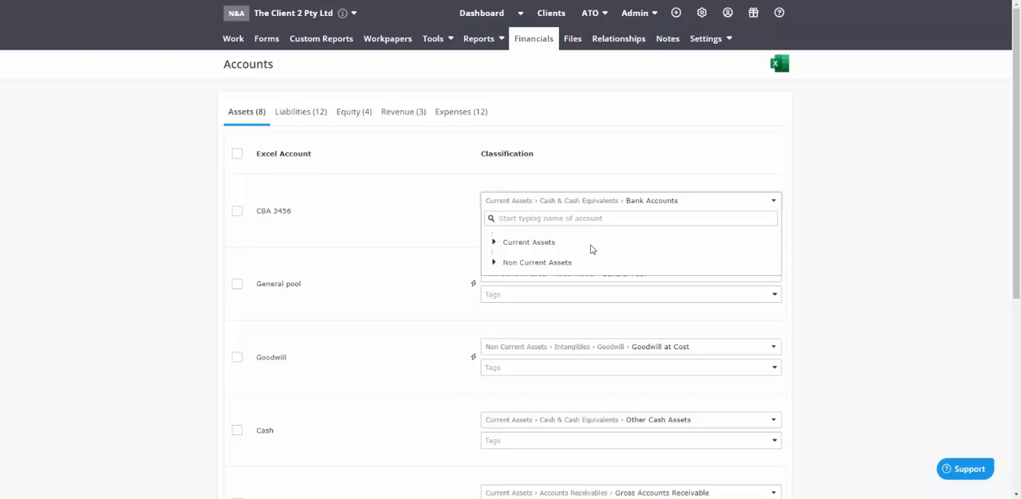
left_click(494, 244)
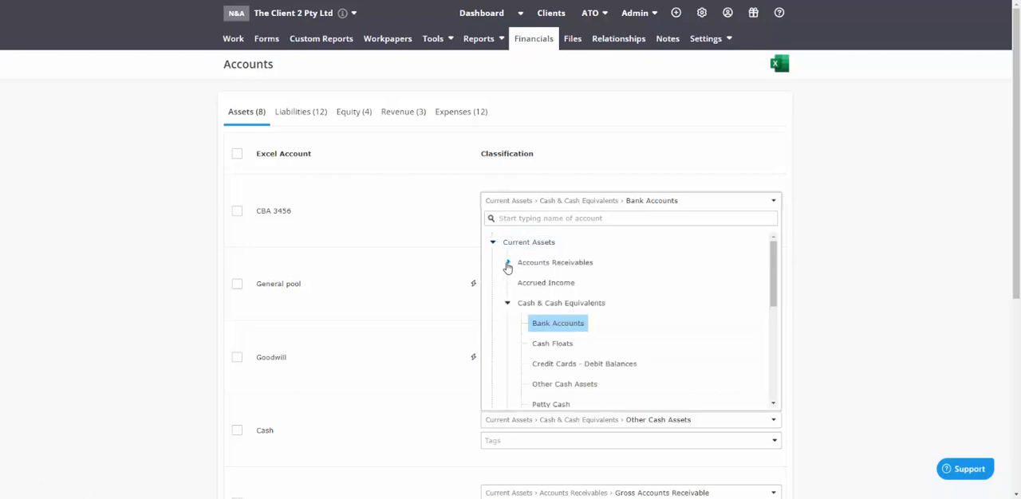
left_click(507, 264)
scroll(514, 319, "down", 2)
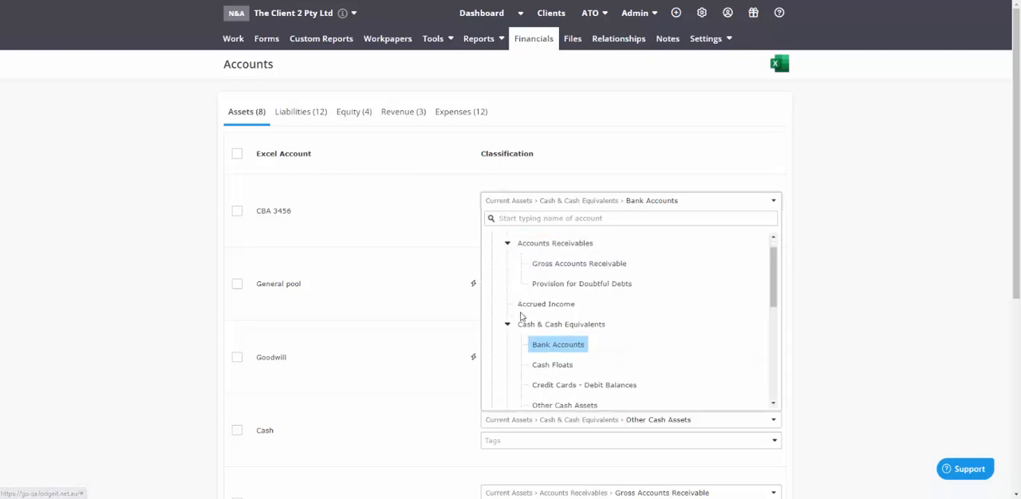
scroll(504, 338, "down", 2)
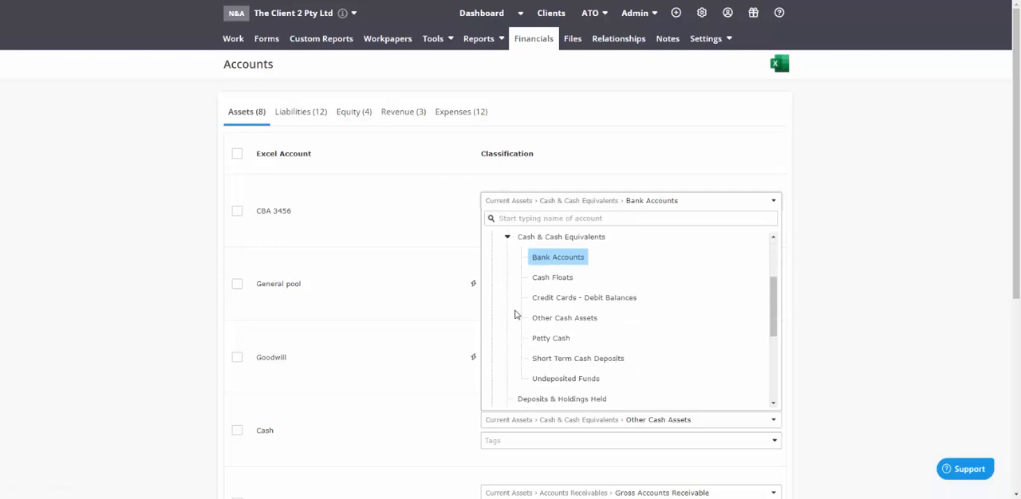
scroll(512, 315, "down", 4)
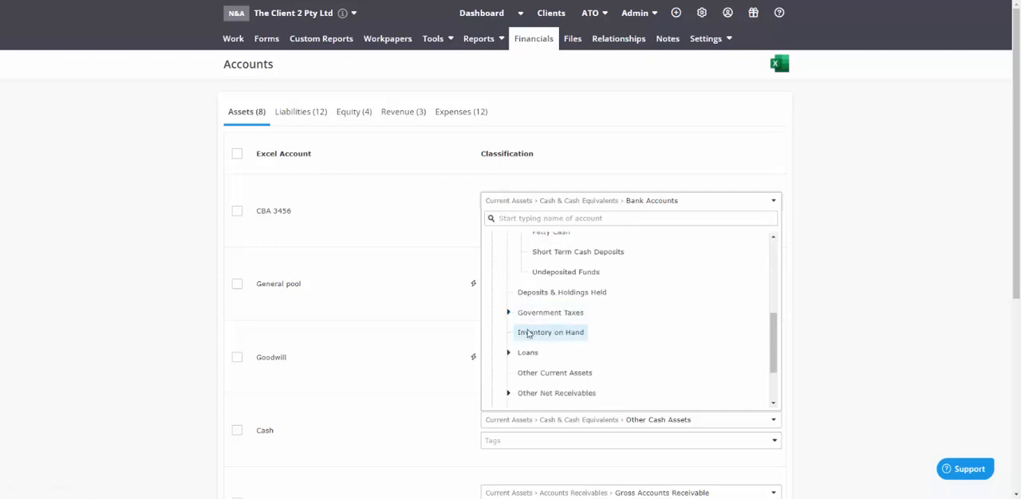
scroll(531, 331, "down", 3)
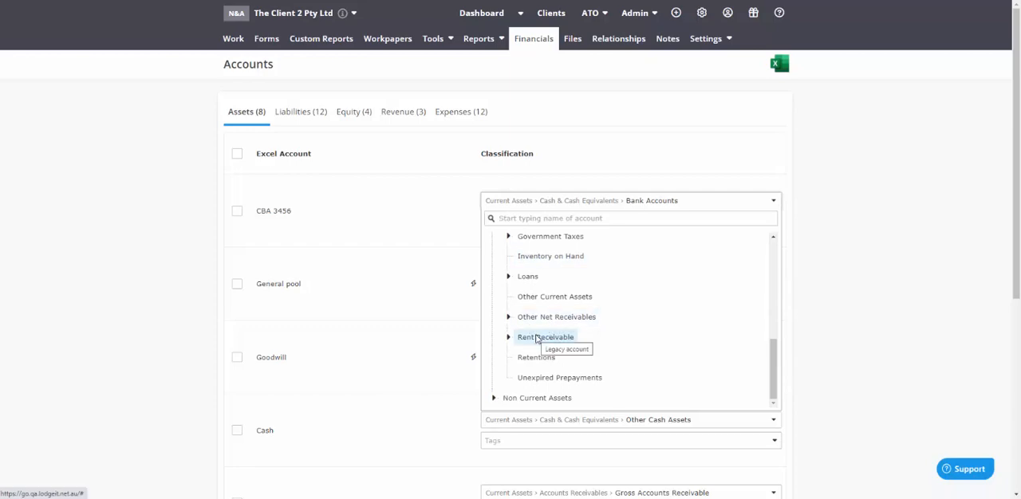
scroll(536, 339, "down", 1)
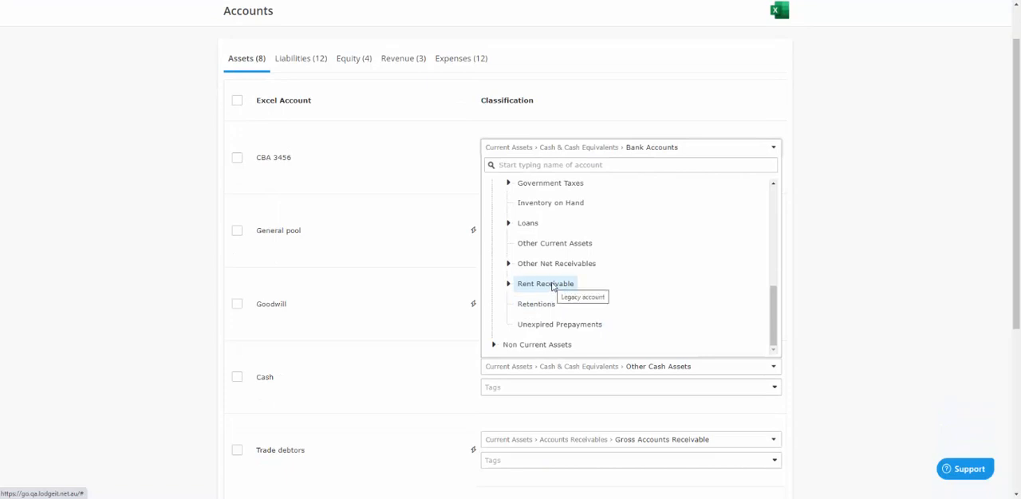
Classify the CBA 3456 account as Non Current Assets > Financial Investments
left_click(494, 344)
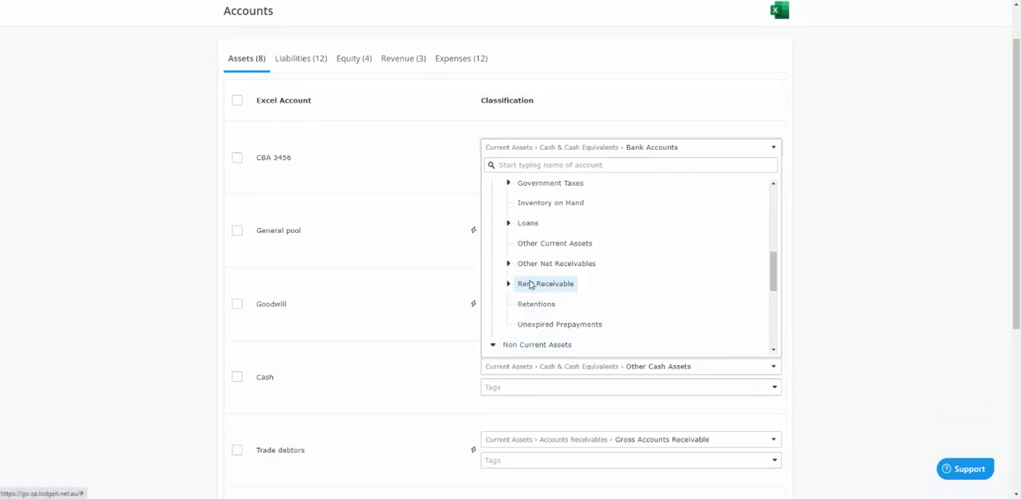
scroll(529, 283, "down", 1)
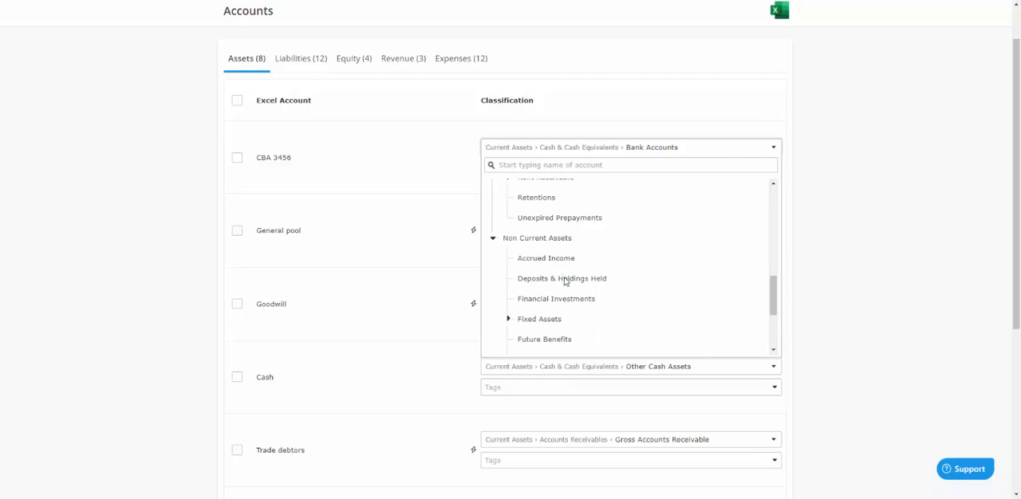
left_click(529, 301)
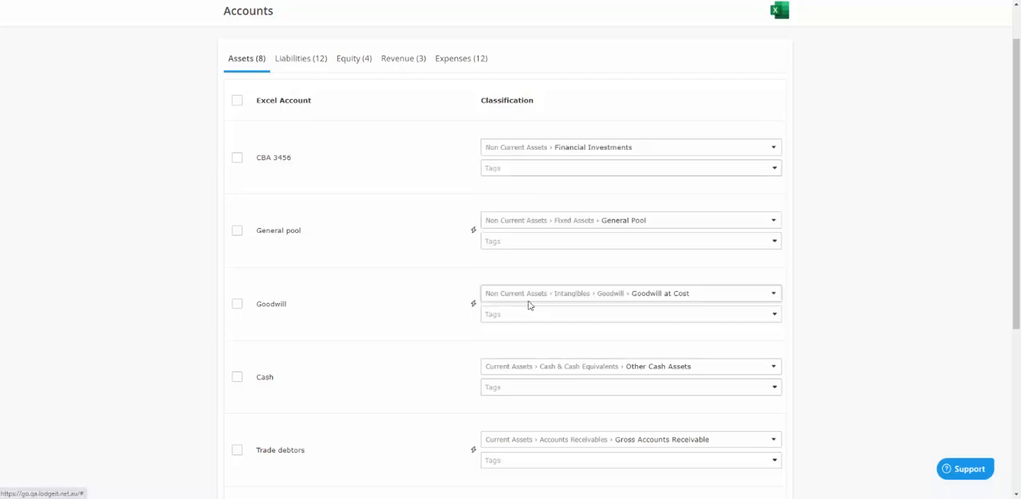
Examine the Fixed Assets subcategories among the Non Current Assets classifications for CBA 3456, and collapse them again
left_click(547, 153)
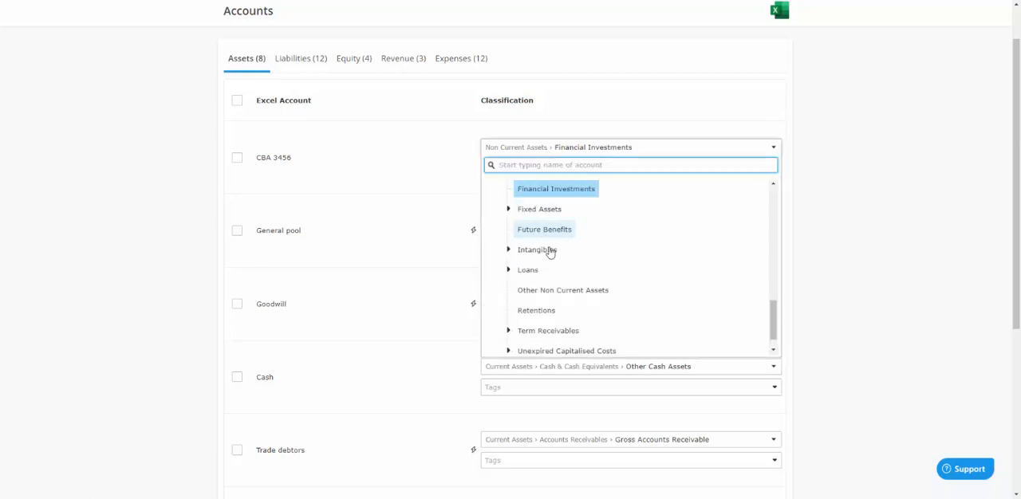
left_click(508, 210)
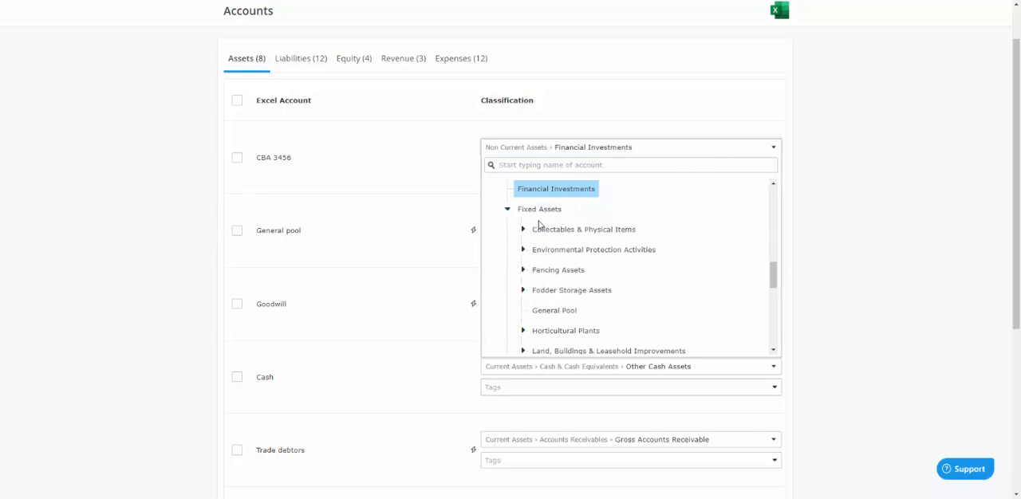
scroll(598, 248, "down", 1)
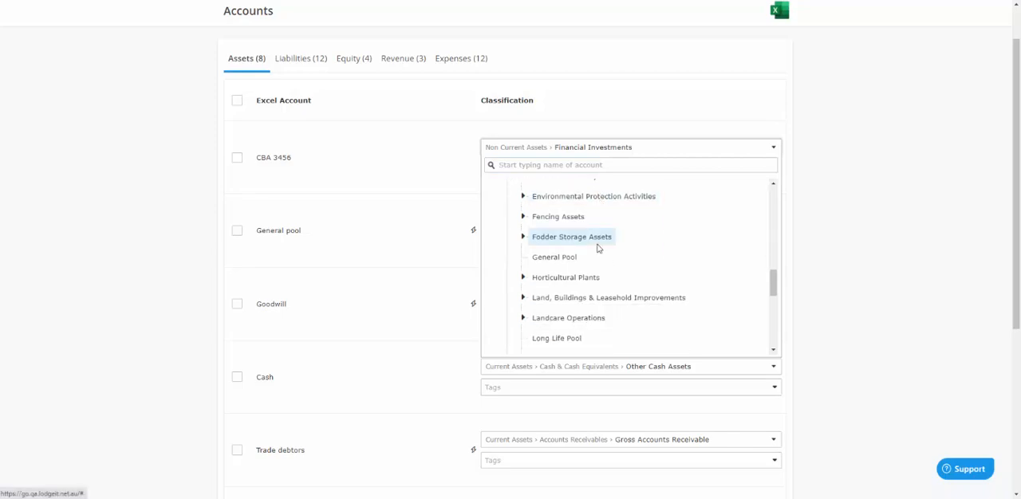
scroll(598, 248, "down", 2)
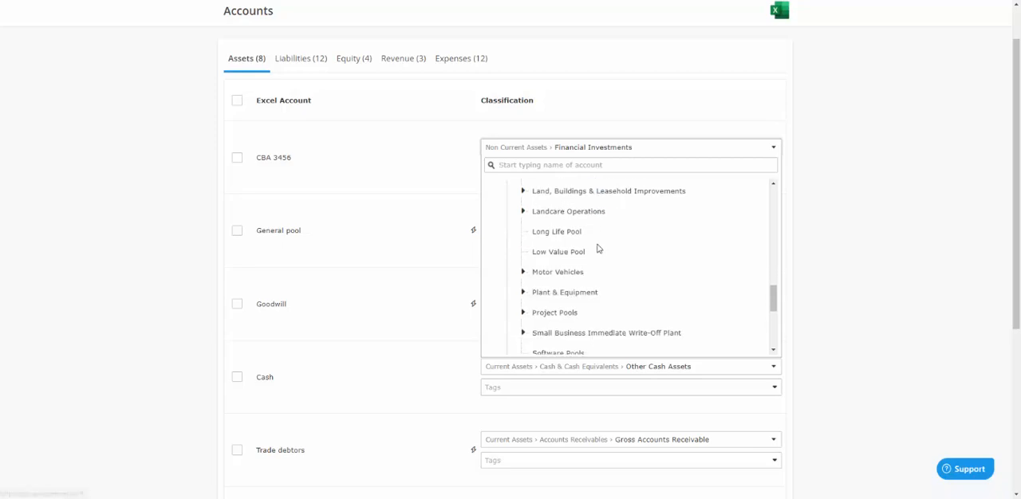
scroll(583, 255, "up", 3)
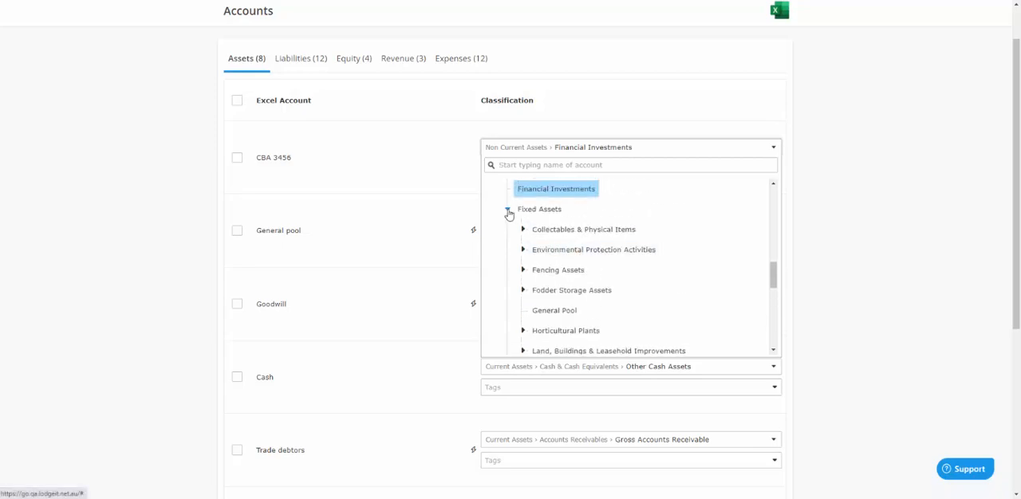
left_click(509, 210)
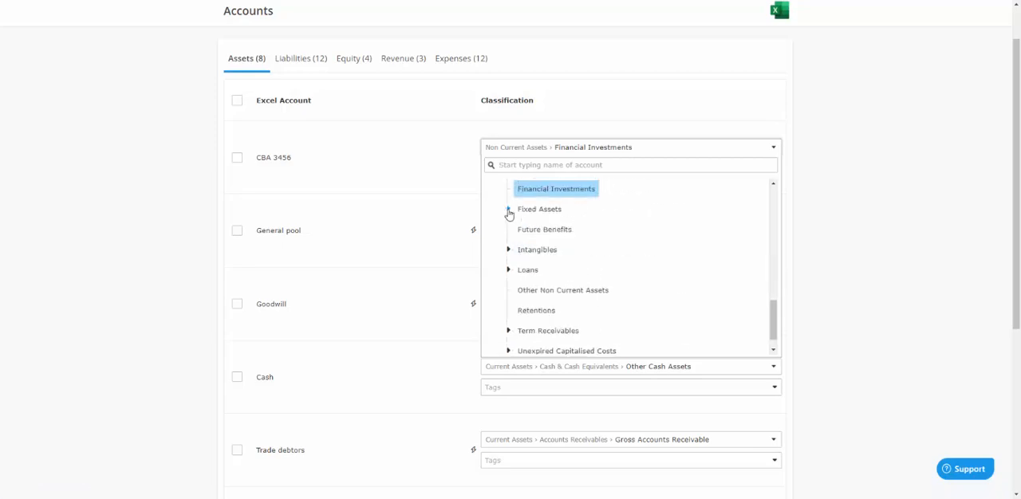
Examine the Loans and Unexpired Capitalised Costs subcategories, including Unexpired Preliminary Expenses, and close the CBA 3456 classification list without changing it
left_click(508, 270)
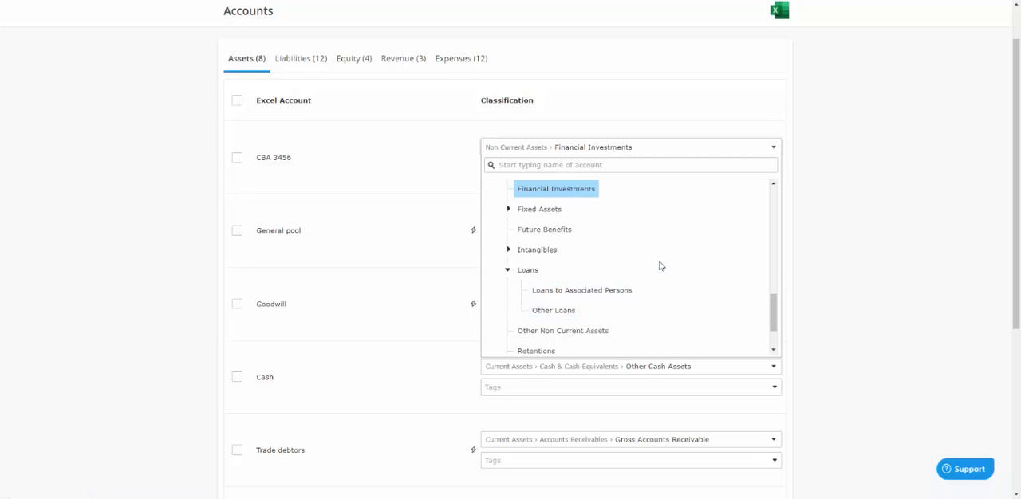
scroll(613, 317, "down", 1)
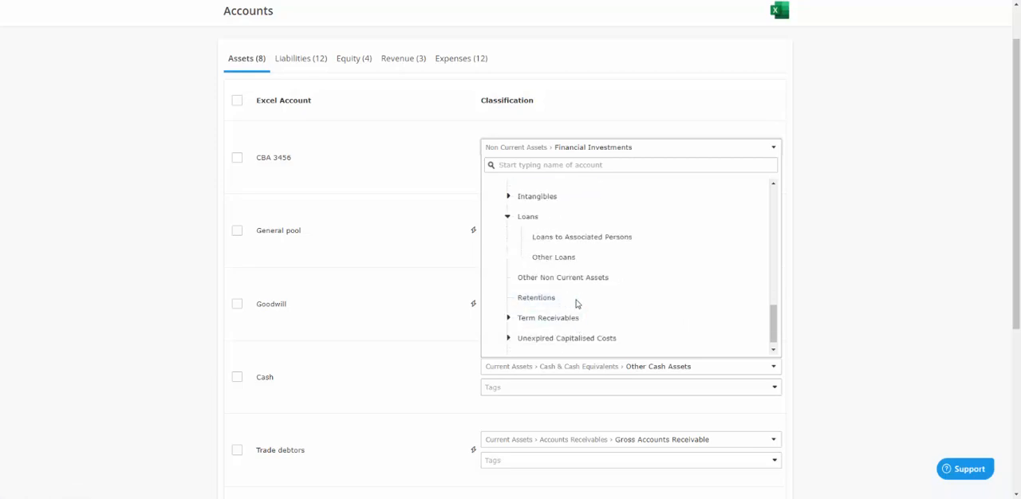
scroll(577, 303, "down", 1)
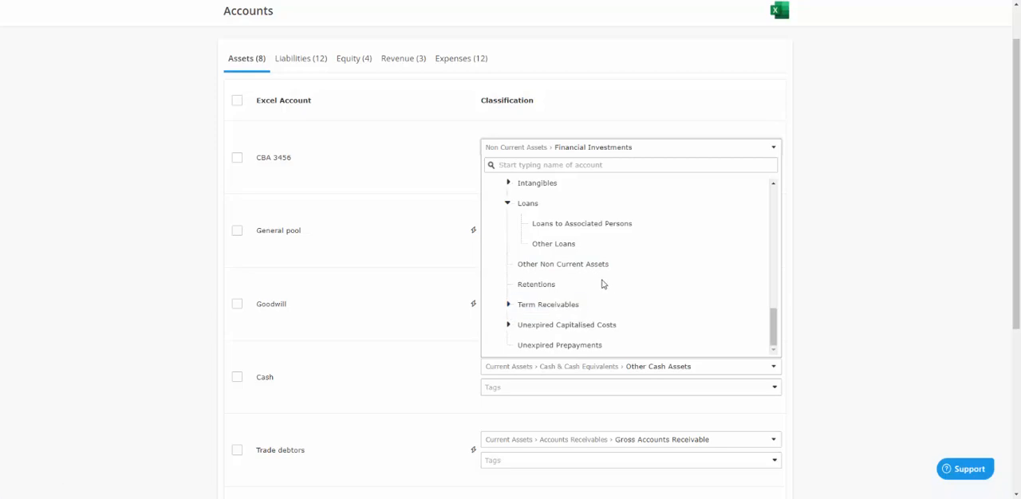
left_click(508, 325)
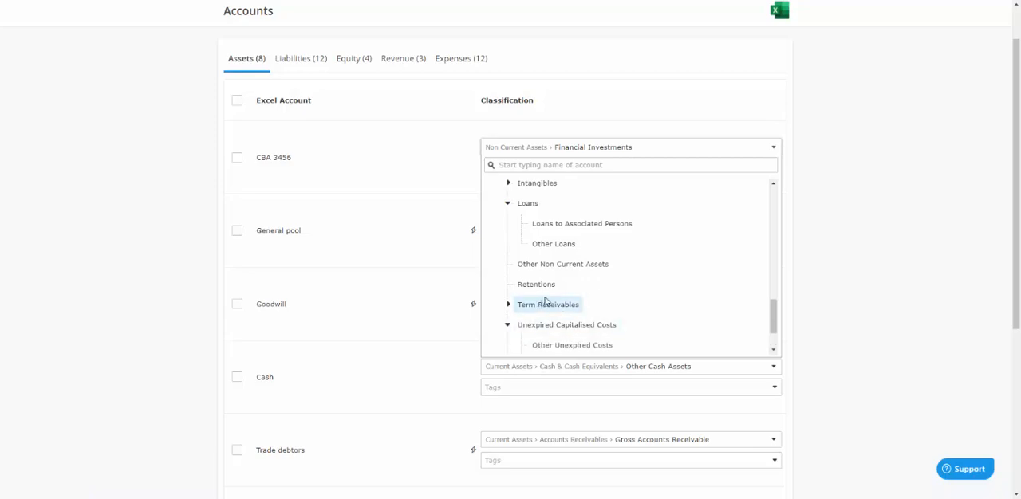
scroll(558, 292, "down", 1)
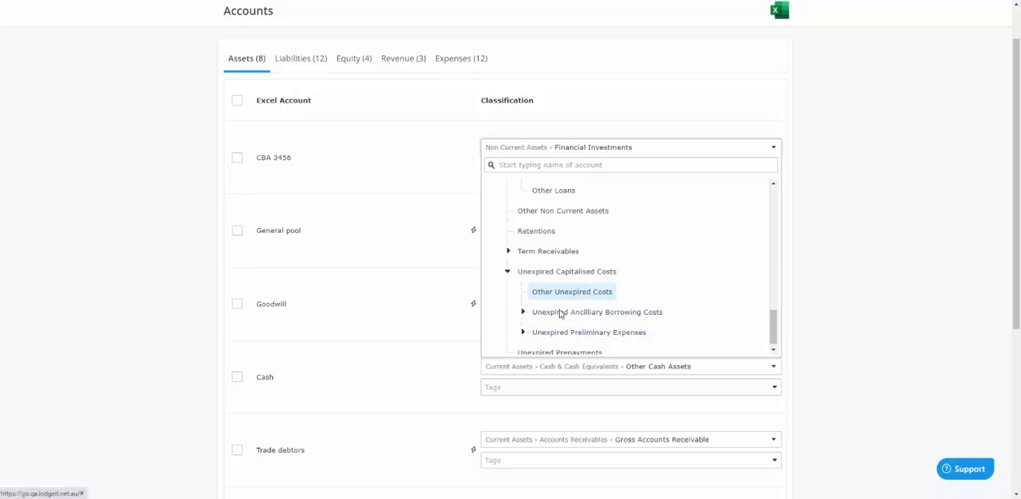
left_click(522, 332)
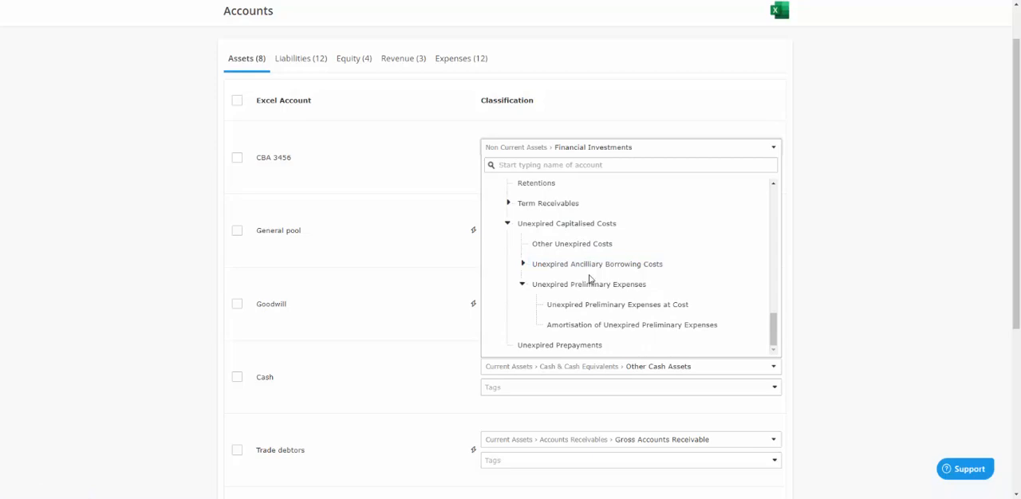
left_click(522, 288)
scroll(524, 290, "up", 15)
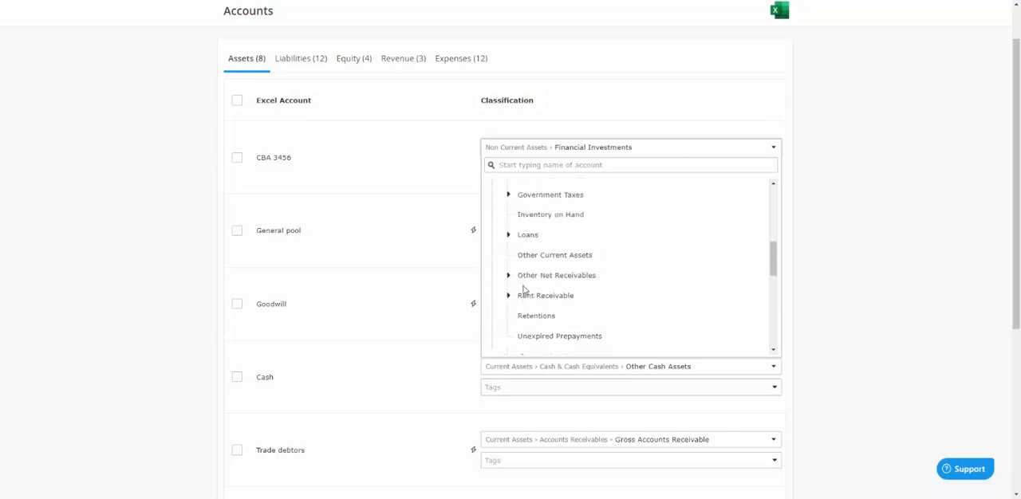
scroll(521, 241, "up", 2)
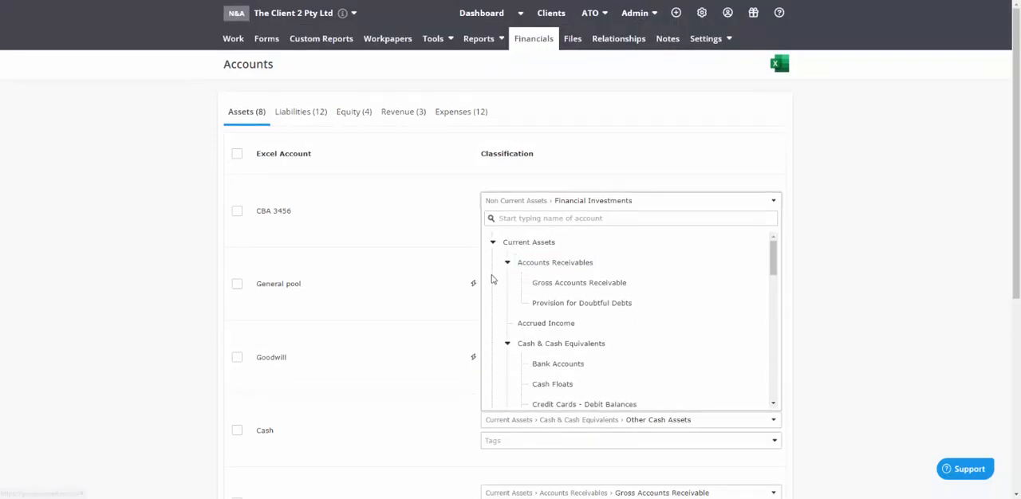
left_click(276, 241)
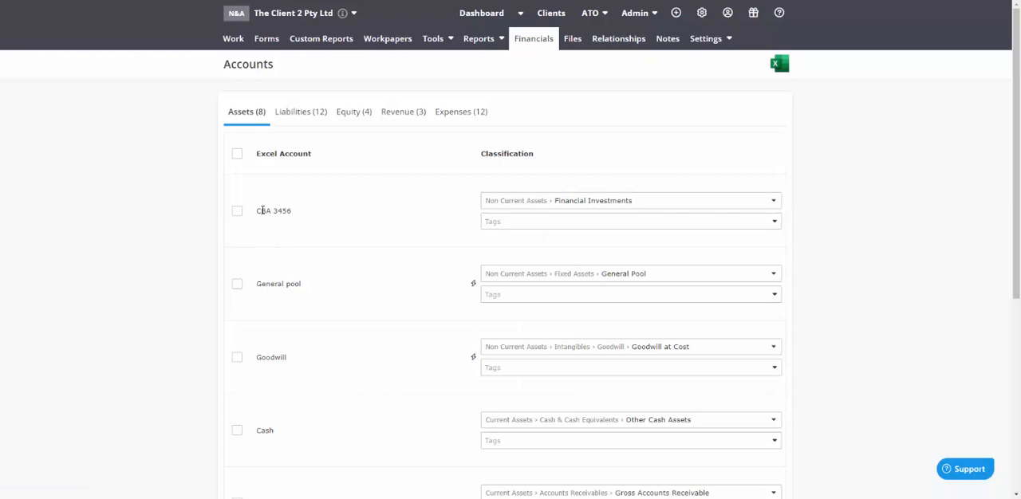
Reclassify CBA 3456 as Bank Accounts by browsing to Cash & Cash Equivalents in the Current Assets hierarchy
left_click(560, 203)
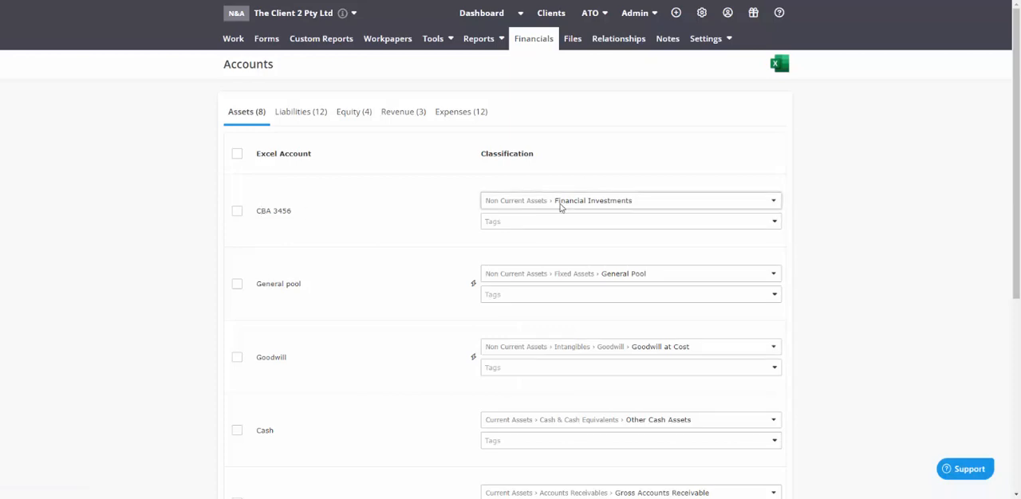
scroll(553, 280, "up", 2)
scroll(554, 280, "up", 3)
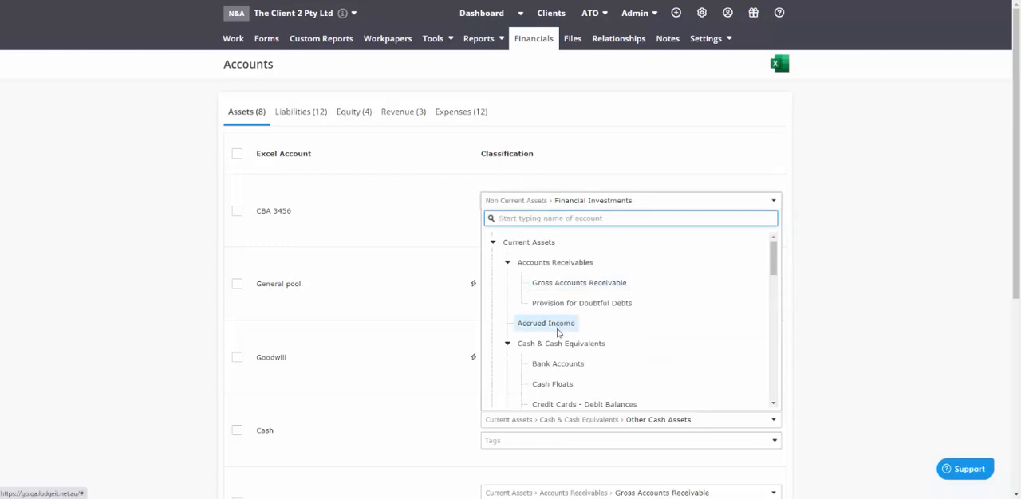
left_click(560, 364)
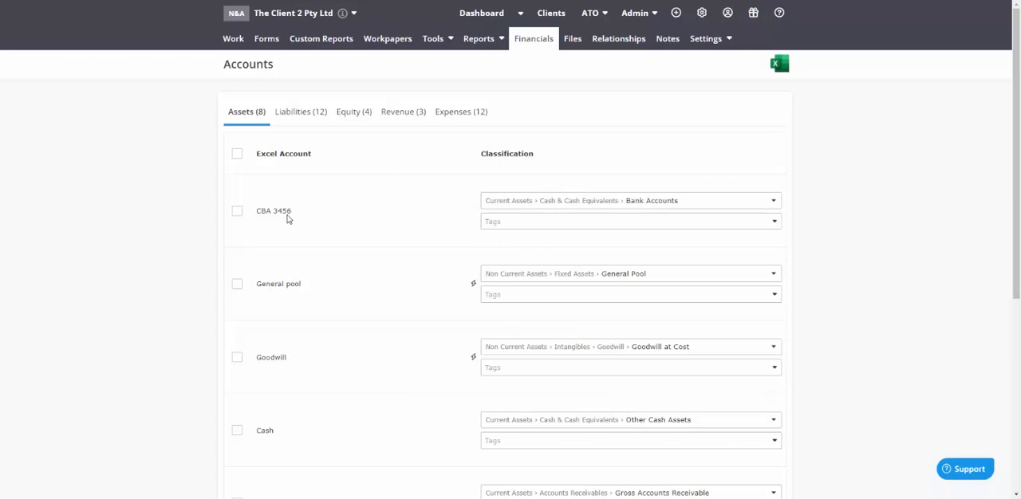
Change the CBA 3456 classification to Undeposited Funds under Cash & Cash Equivalents
left_click_drag(292, 214, 257, 213)
left_click(552, 203)
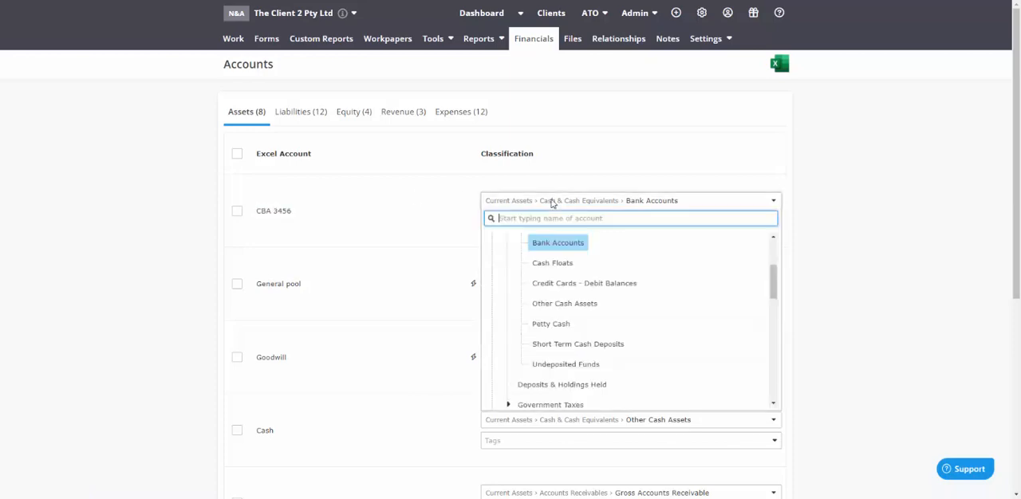
left_click(571, 366)
Search the CBA 3456 classifications for "bank" and assign Current Assets > Cash & Cash Equivalents > Bank Accounts
left_click(547, 205)
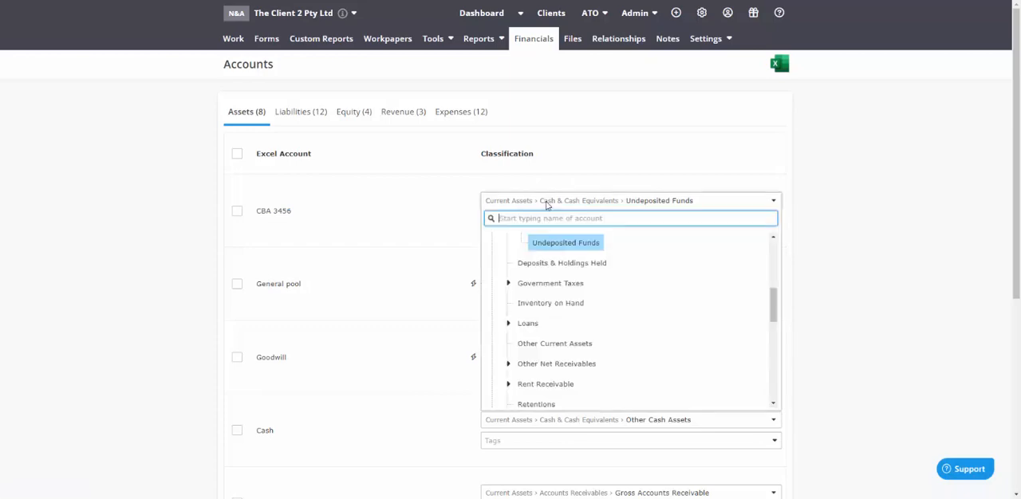
type("bank")
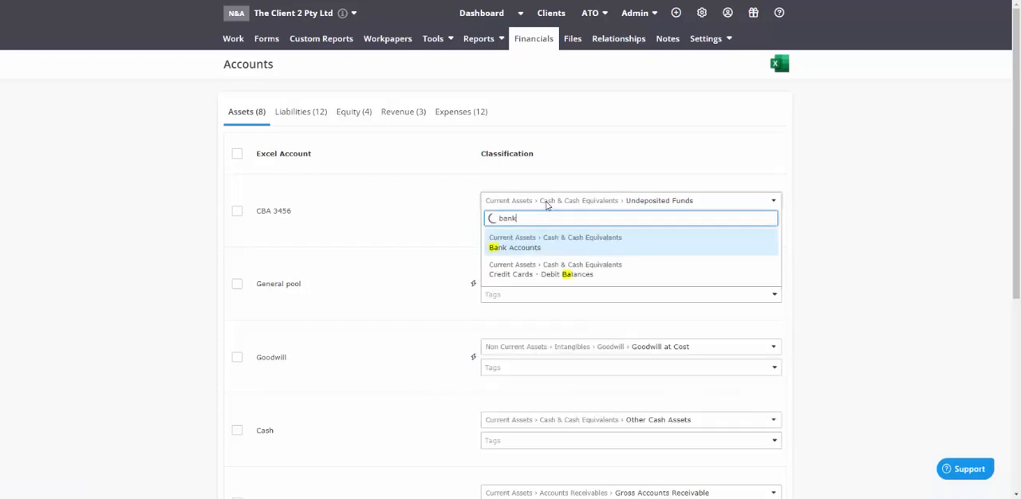
left_click(505, 249)
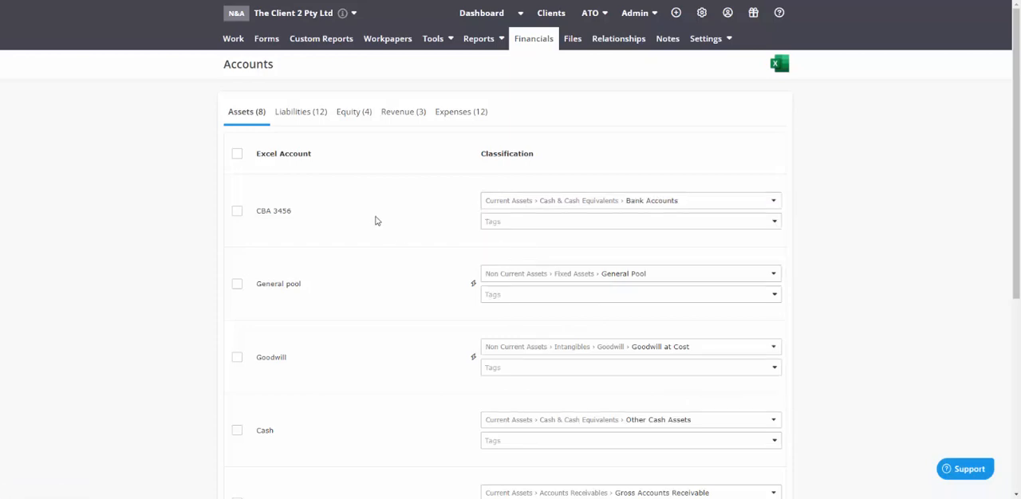
scroll(377, 221, "down", 4)
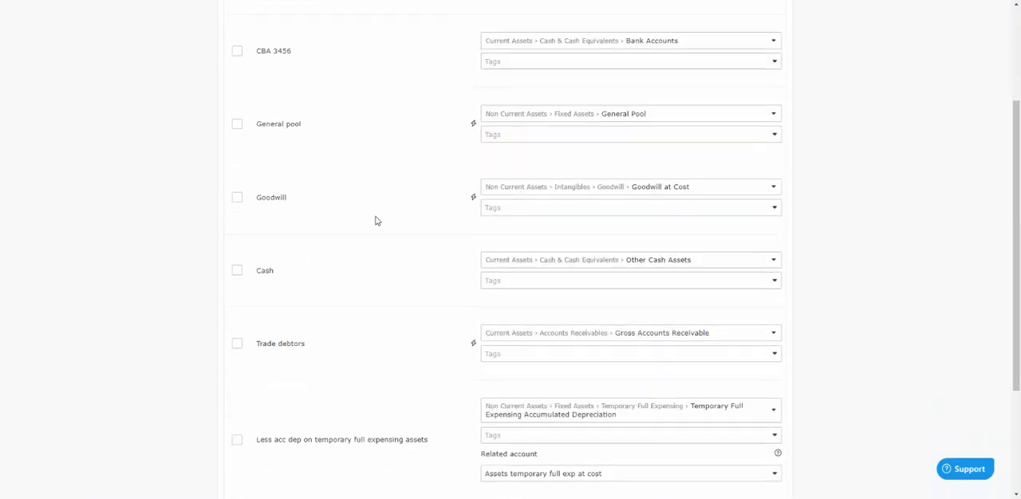
scroll(376, 221, "up", 4)
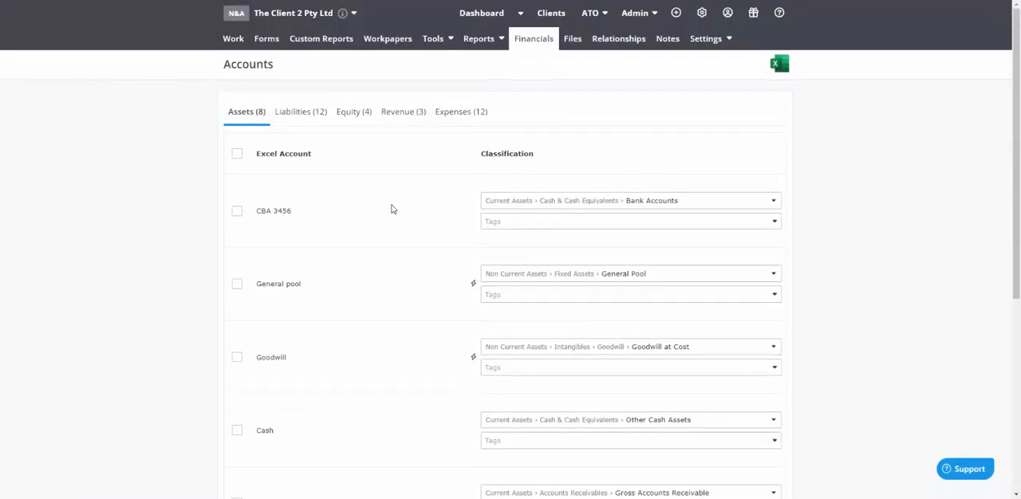
key("ctrl+plus")
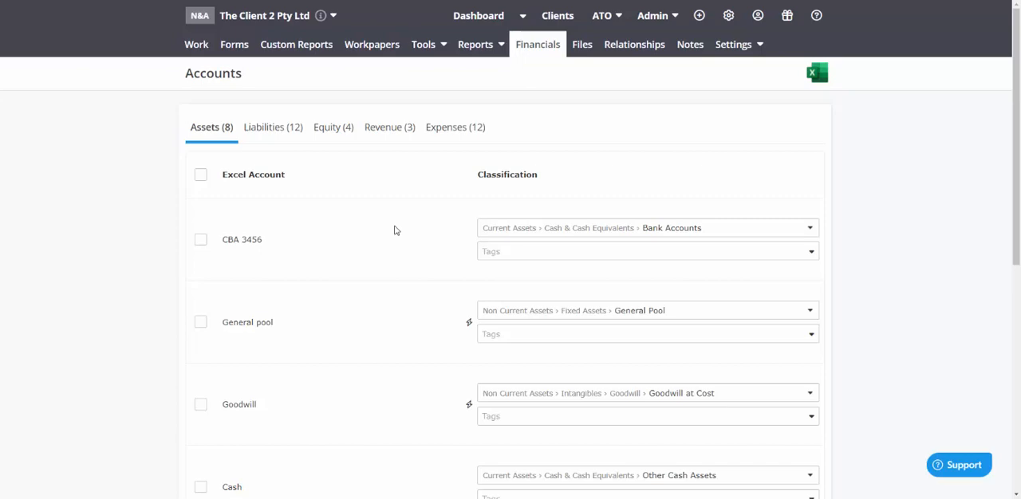
Among the liability accounts, reclassify GST Payable as Current Liabilities > Accounts Payable and replace that choice with Accrued Expenses
left_click(272, 130)
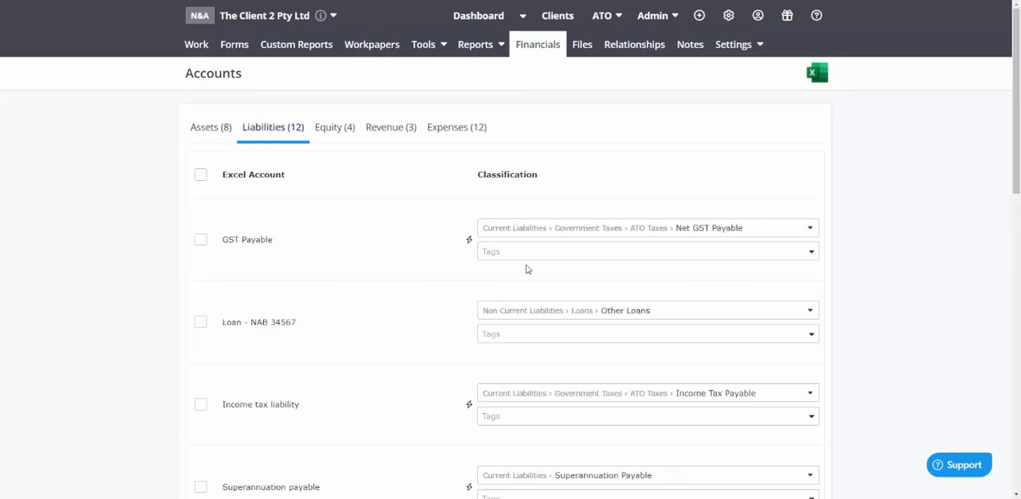
left_click(536, 232)
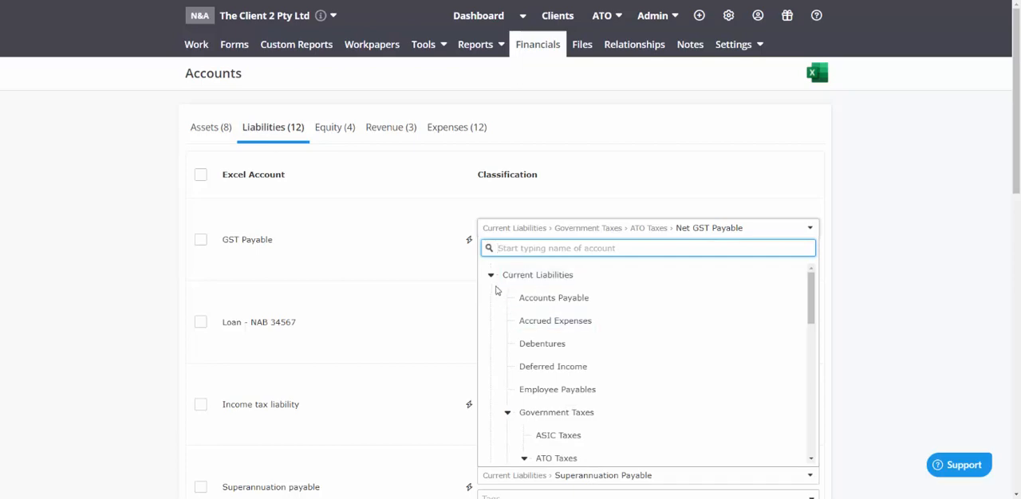
left_click(491, 276)
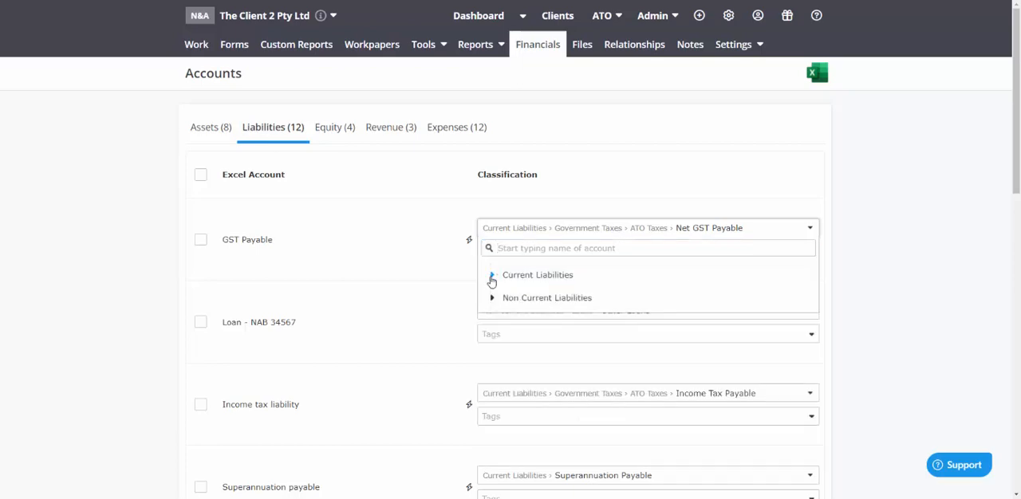
left_click(490, 276)
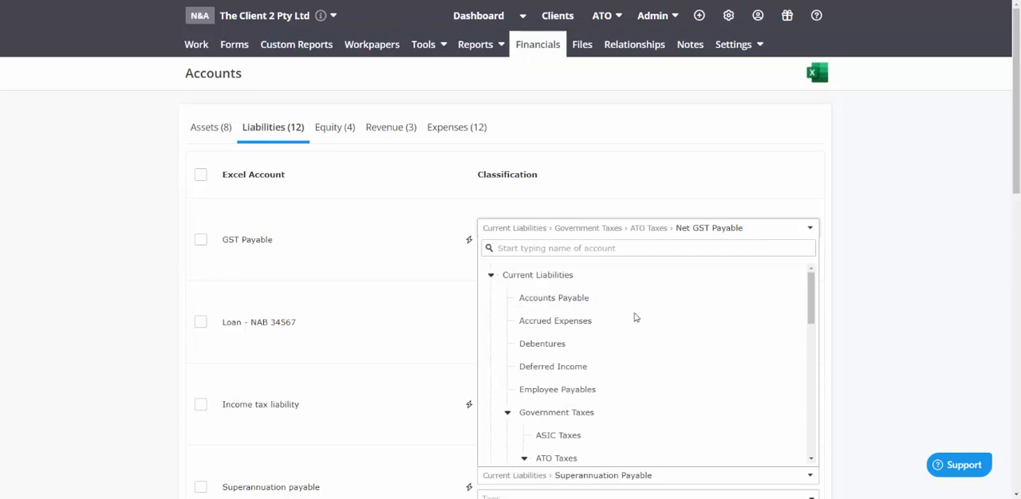
left_click(576, 298)
left_click(553, 229)
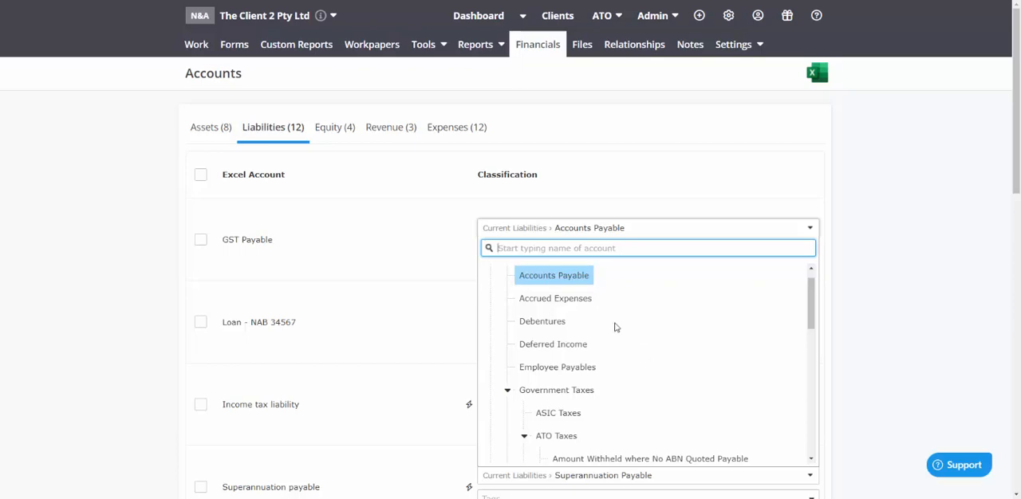
left_click(576, 300)
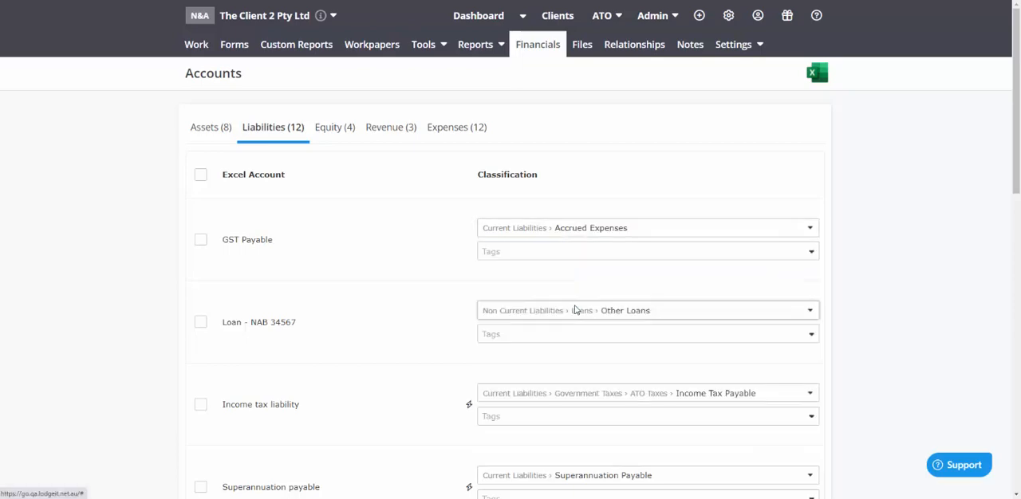
Examine the Current Liabilities classifications available for GST Payable, including the Government Taxes and ATO Taxes subcategories
left_click(561, 230)
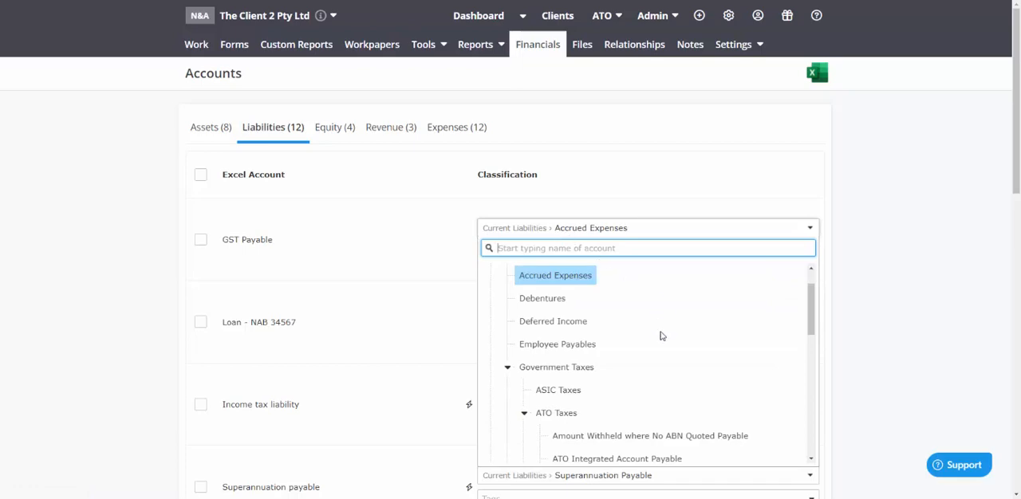
scroll(661, 336, "up", 1)
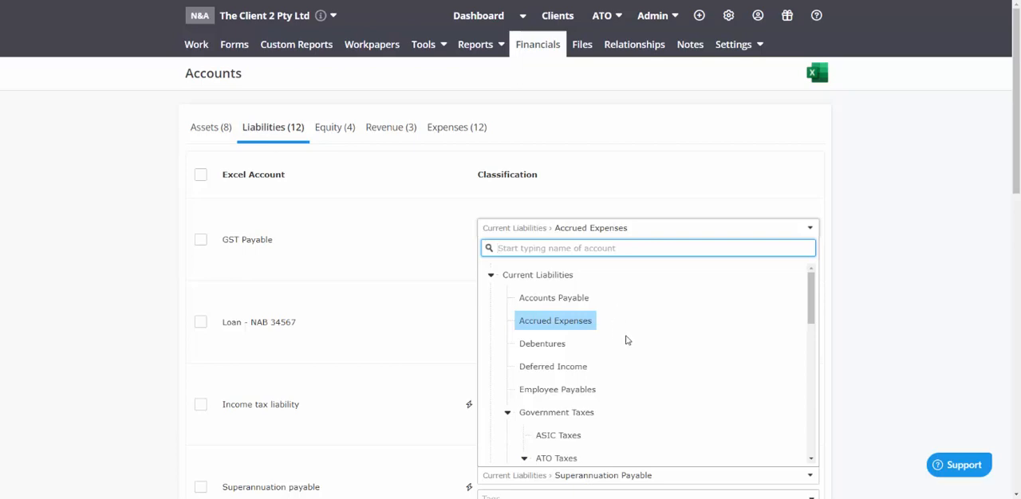
scroll(629, 360, "down", 1)
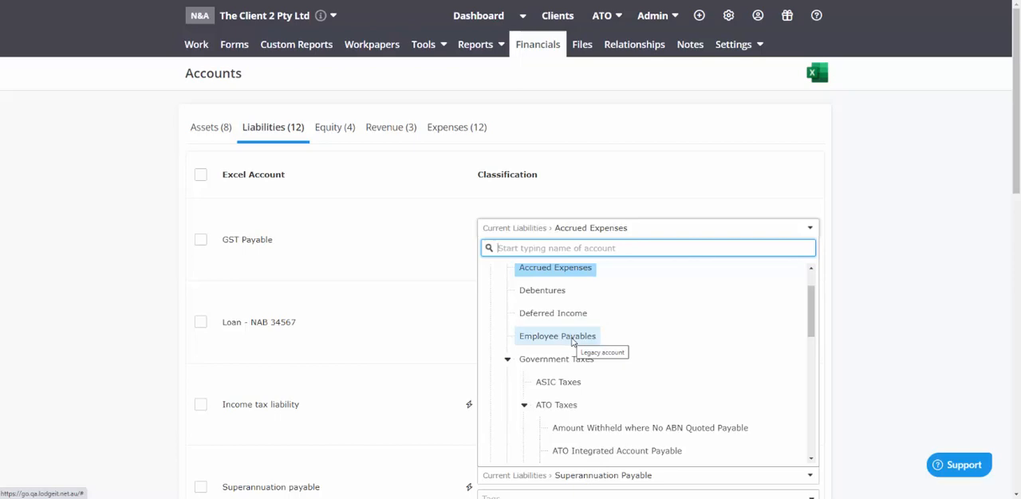
left_click(507, 358)
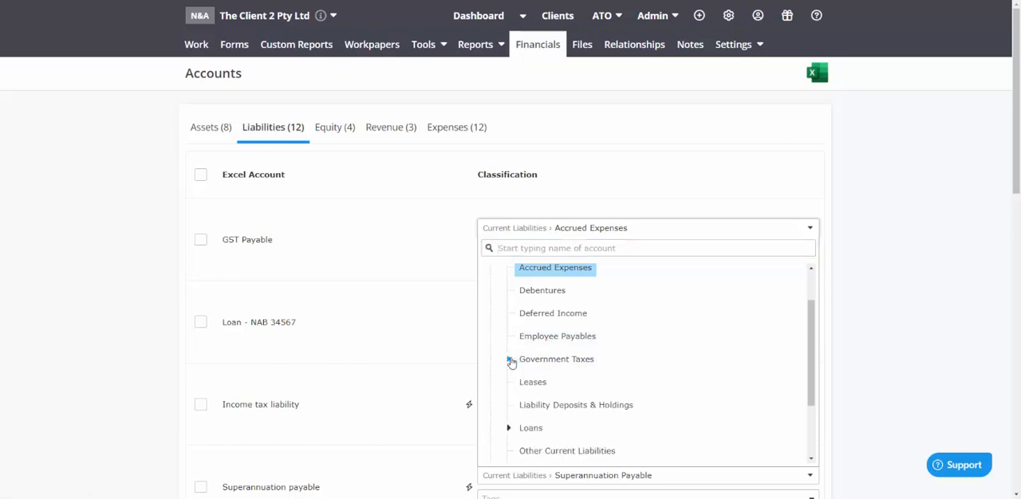
left_click(508, 360)
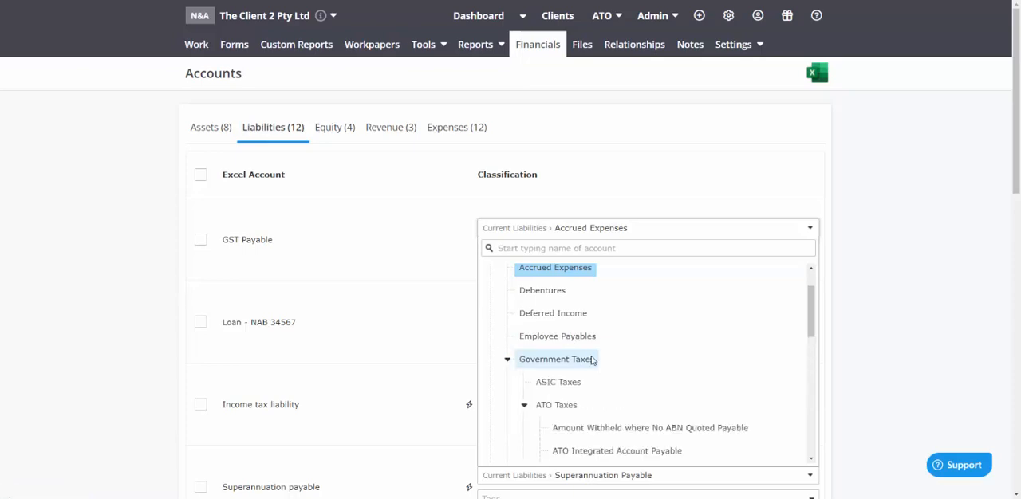
scroll(600, 359, "down", 2)
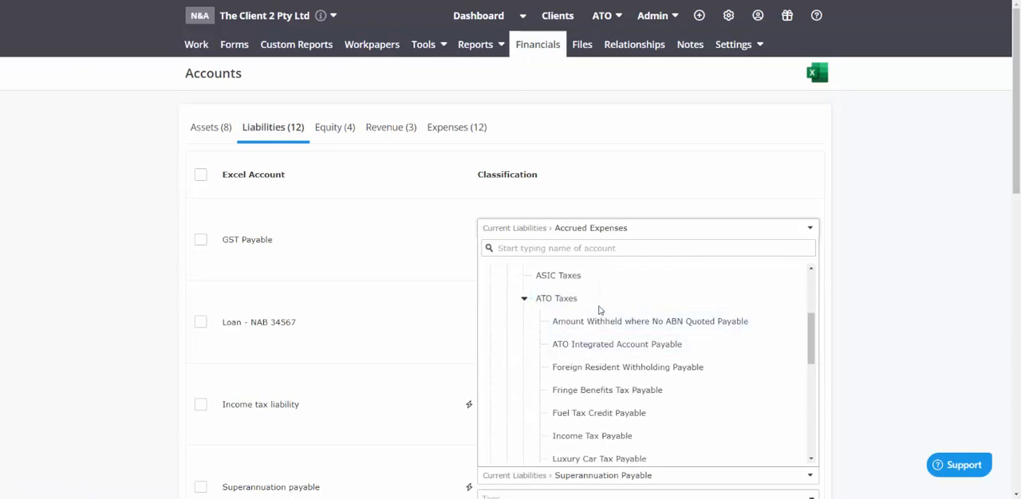
scroll(620, 352, "down", 3)
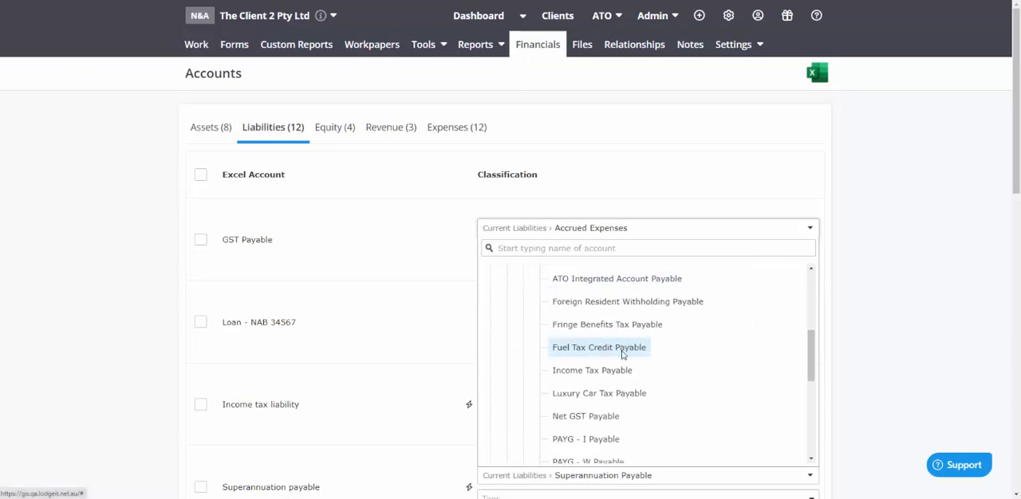
scroll(623, 355, "down", 1)
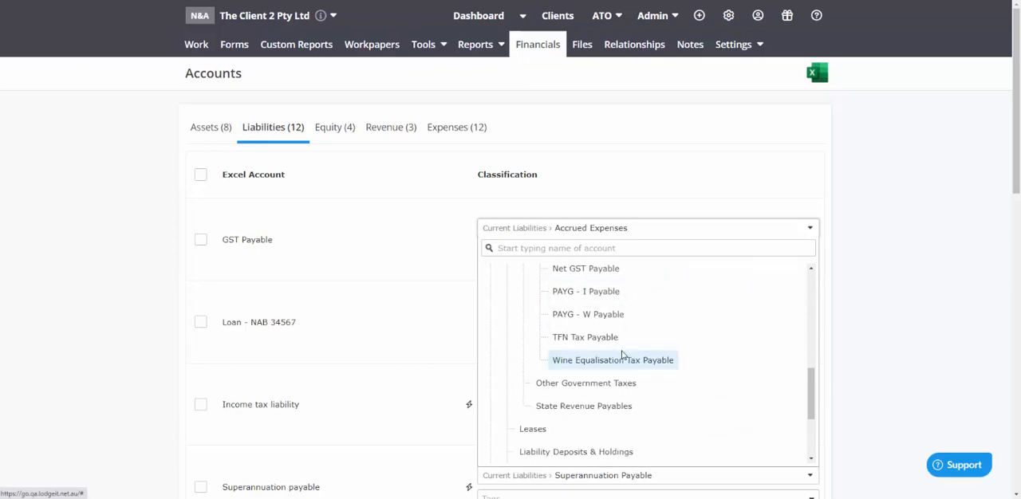
scroll(623, 357, "up", 6)
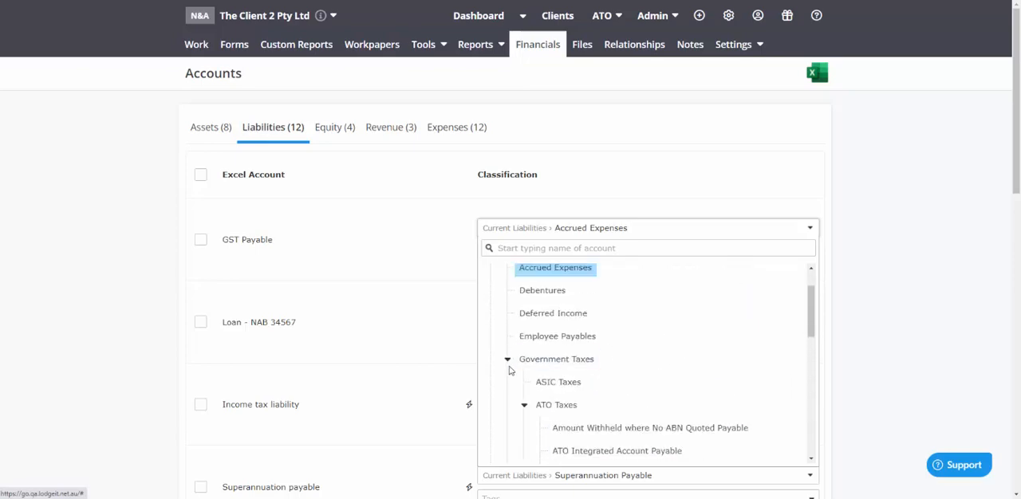
left_click(508, 360)
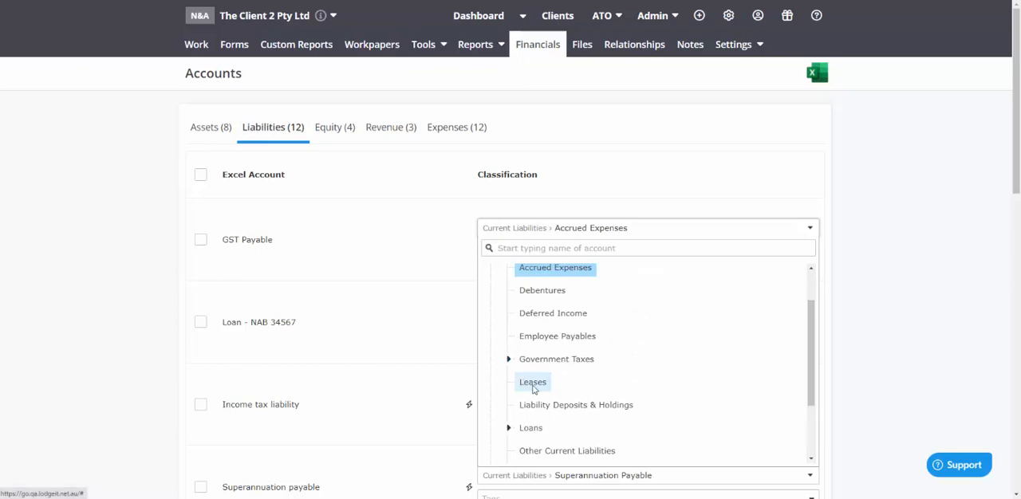
Examine the Loans subcategories under Current Liabilities, including Hire Purchases, and look up the separate Hire Purchases tool
scroll(615, 379, "down", 1)
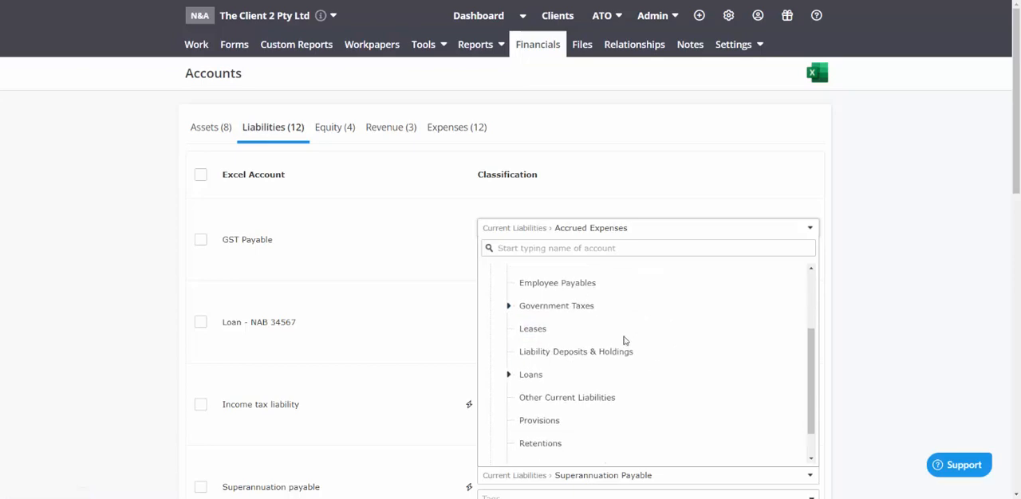
left_click(509, 375)
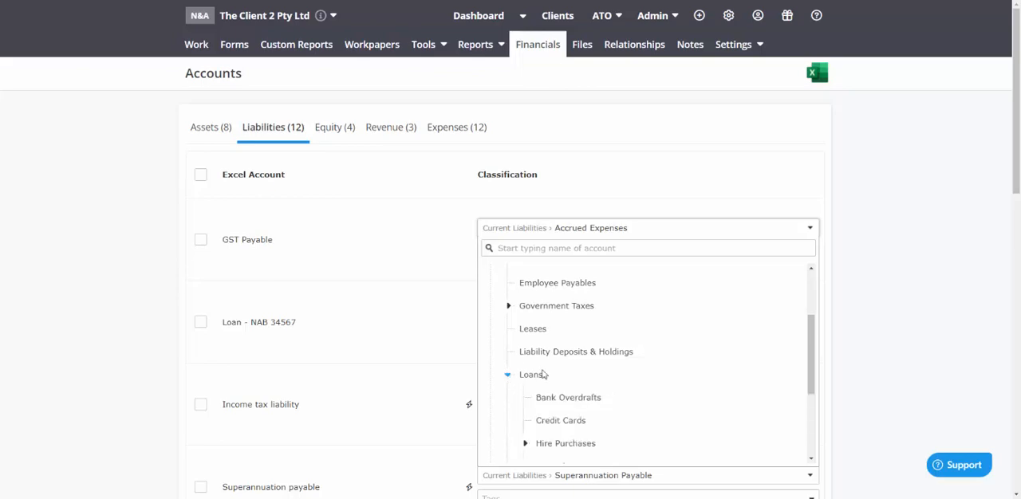
scroll(581, 365, "down", 1)
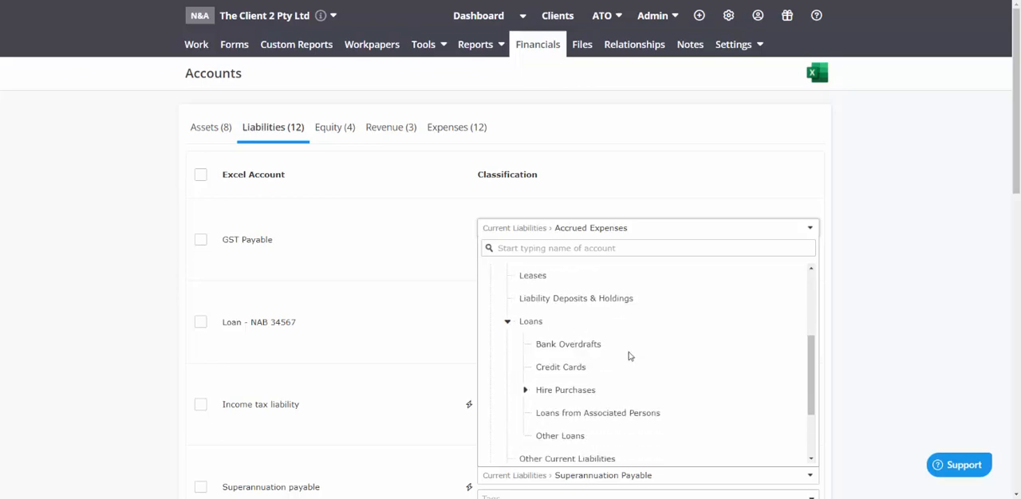
scroll(629, 355, "down", 2)
scroll(630, 355, "up", 1)
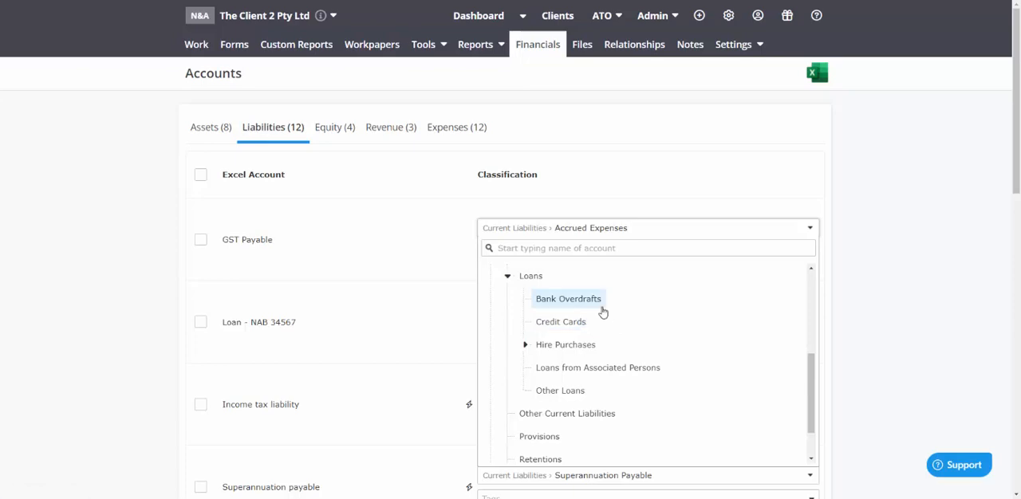
left_click(525, 346)
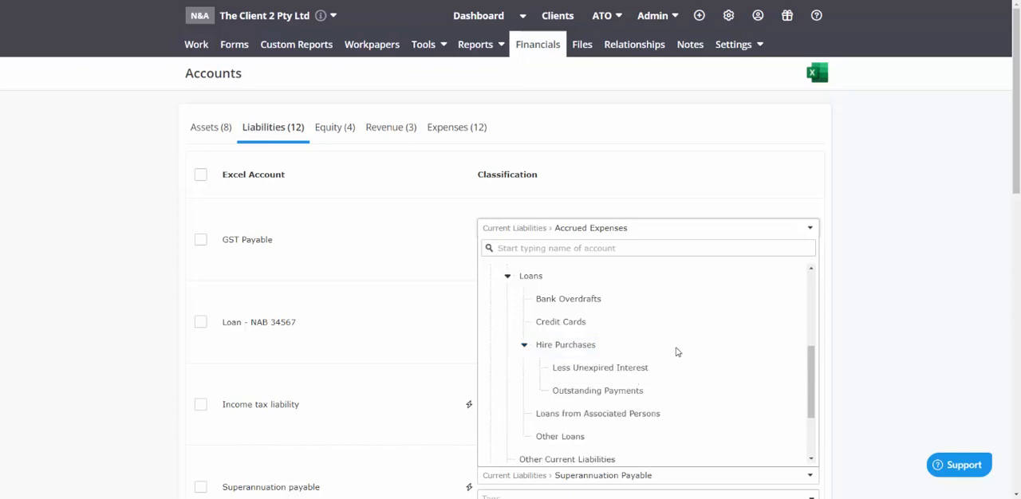
left_click(524, 346)
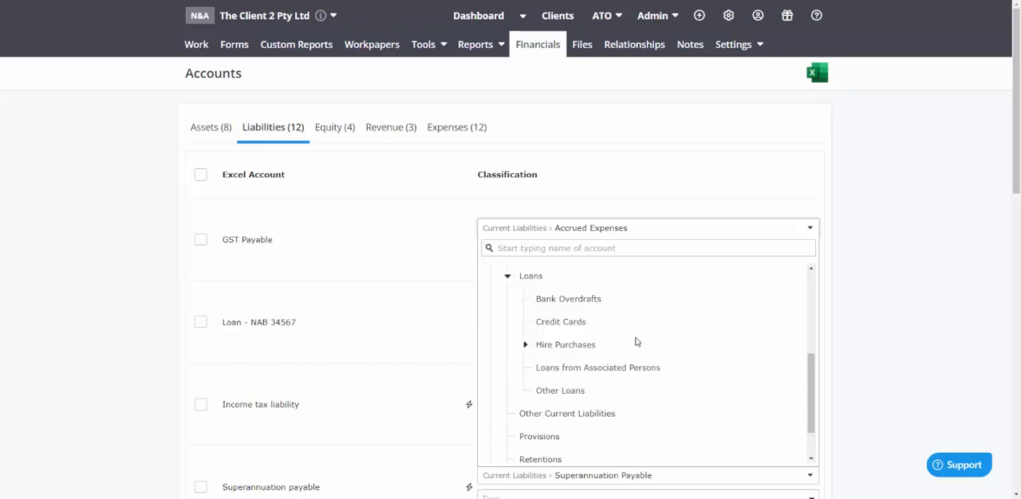
mouse_move(430, 50)
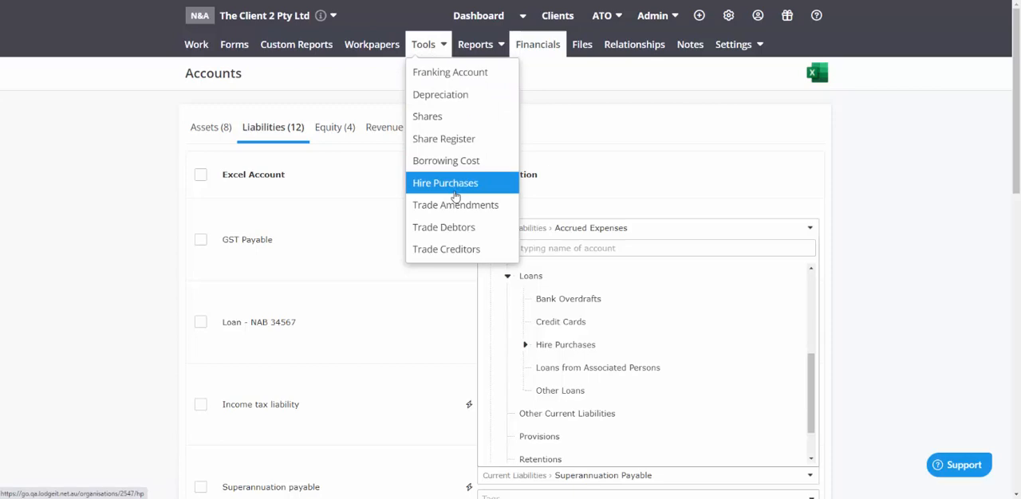
mouse_move(474, 50)
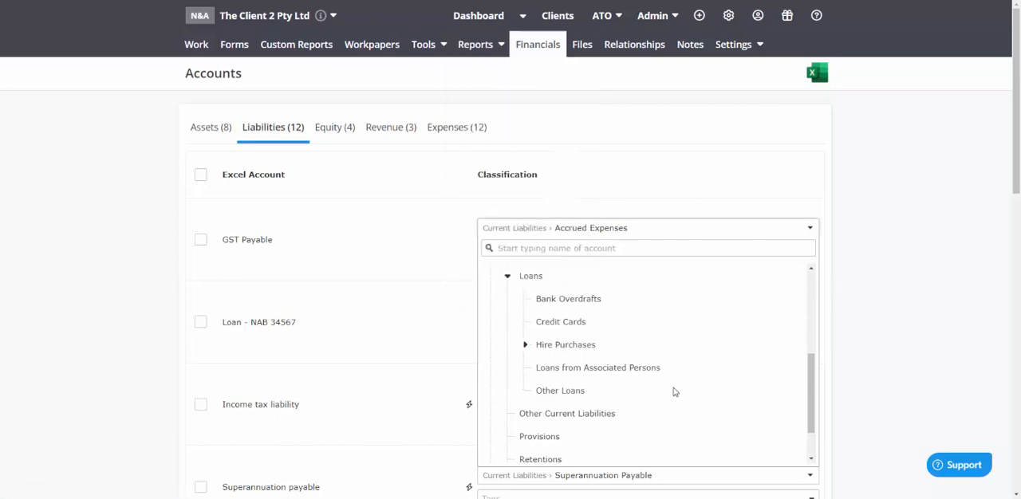
Examine the remaining Current Liabilities classifications from Other Current Liabilities through Superannuation Payable, collapsing the Loans group
scroll(672, 392, "down", 1)
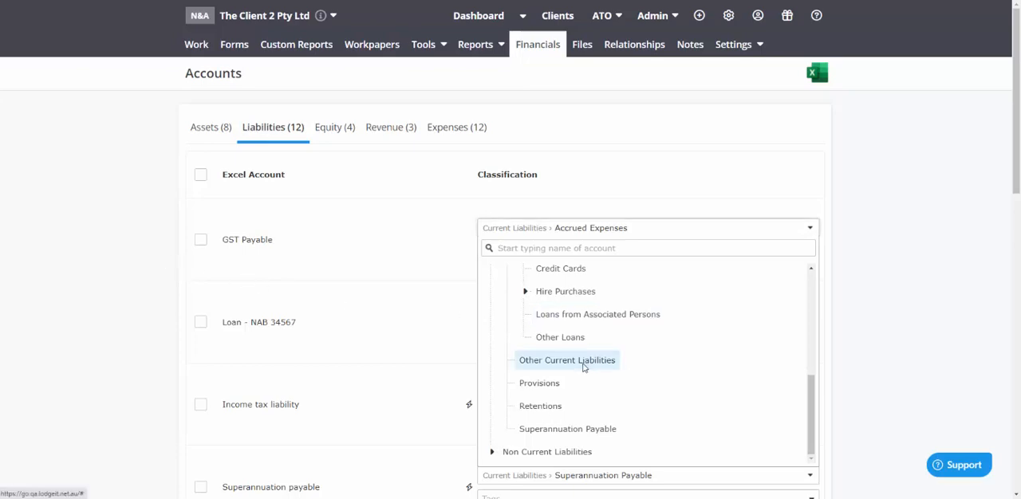
scroll(581, 364, "down", 1)
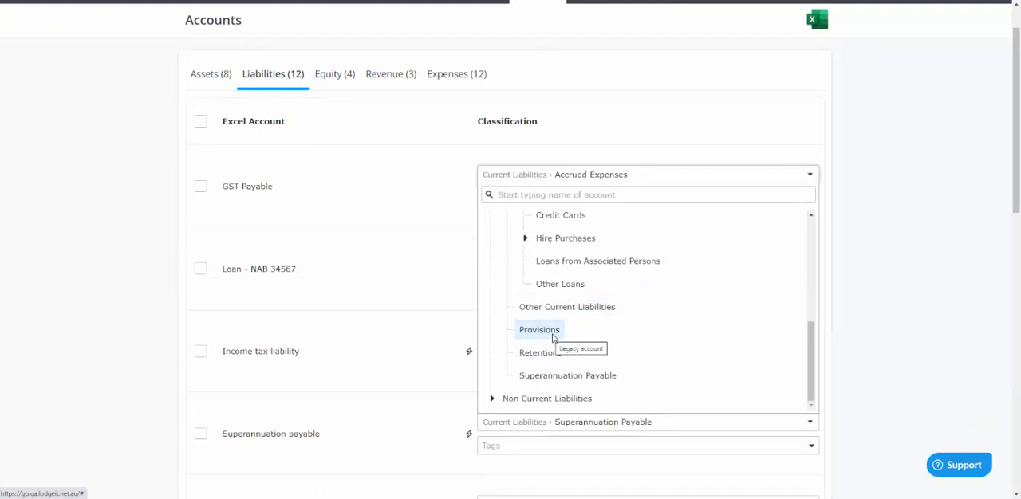
scroll(551, 338, "up", 3)
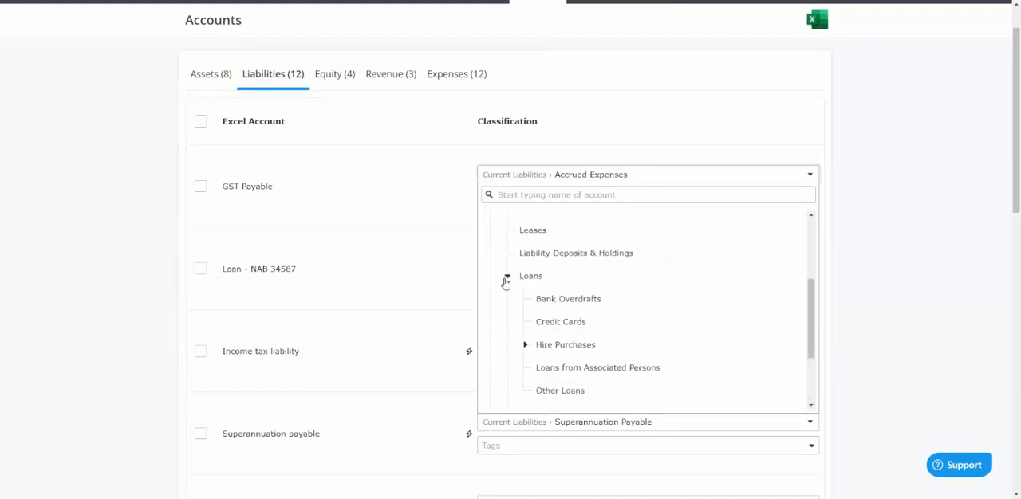
left_click(507, 277)
scroll(504, 299, "up", 3)
scroll(504, 299, "up", 2)
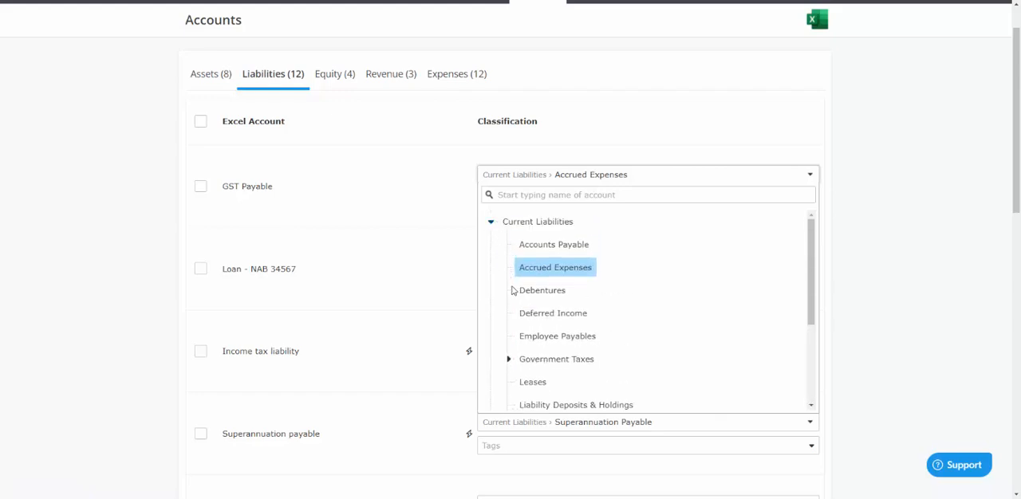
scroll(512, 289, "down", 4)
scroll(513, 290, "up", 4)
scroll(517, 319, "down", 5)
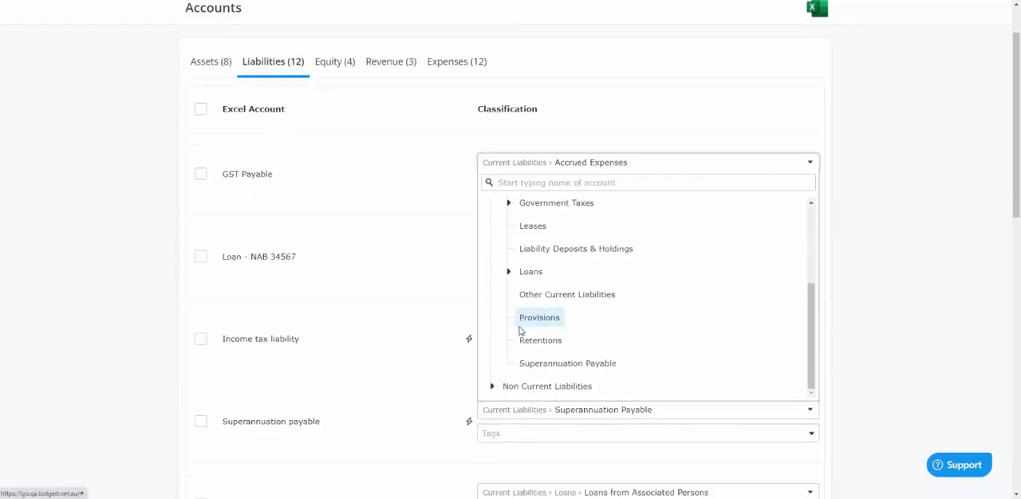
scroll(520, 330, "down", 1)
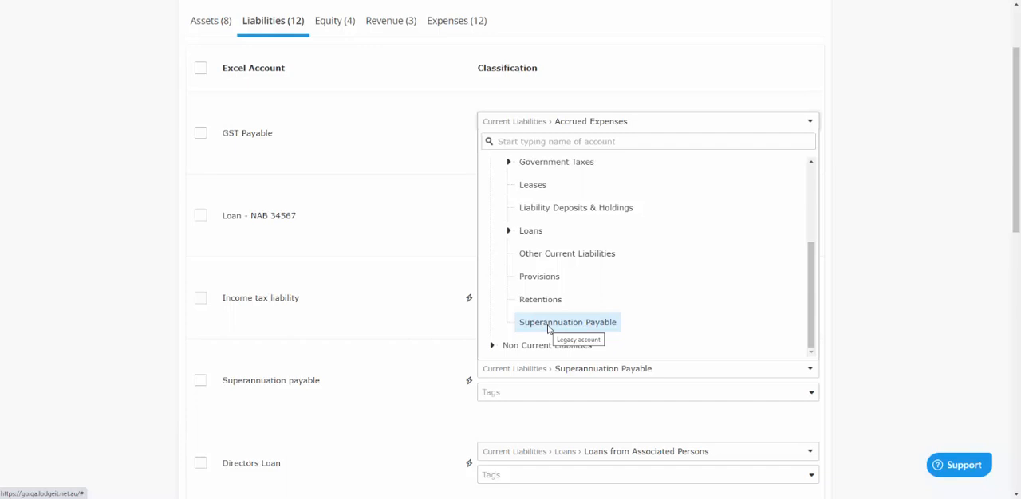
Examine the classifications available under Non Current Liabilities for GST Payable, from Accrued Expenses through Retentions
left_click(491, 344)
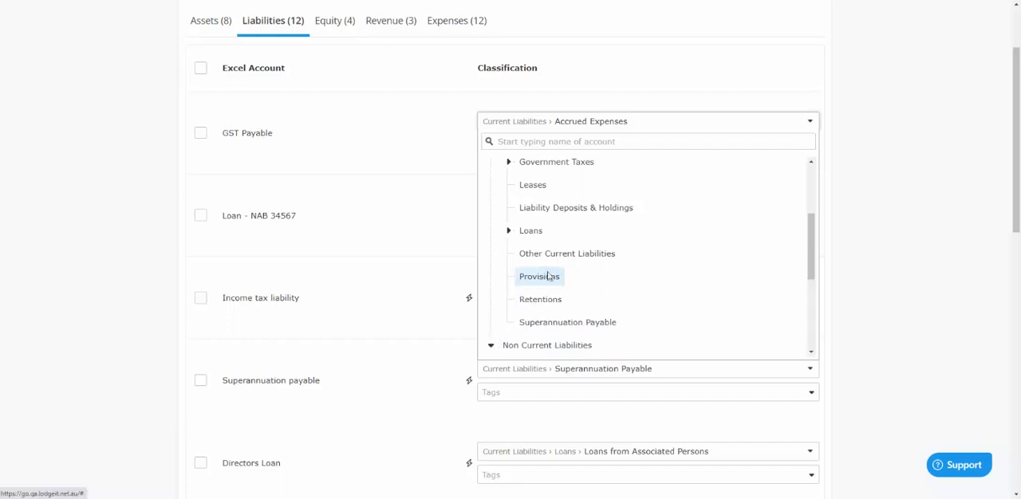
scroll(548, 276, "down", 3)
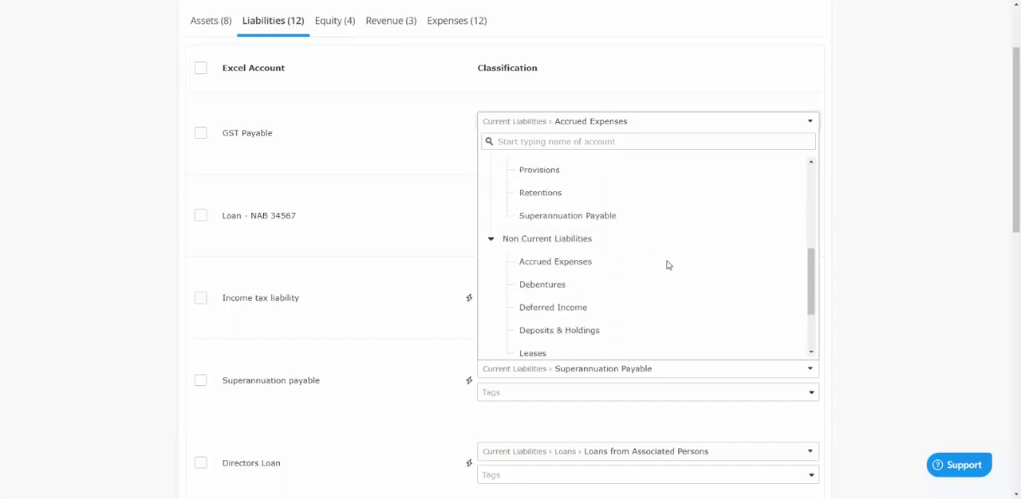
scroll(668, 264, "down", 2)
scroll(667, 264, "up", 1)
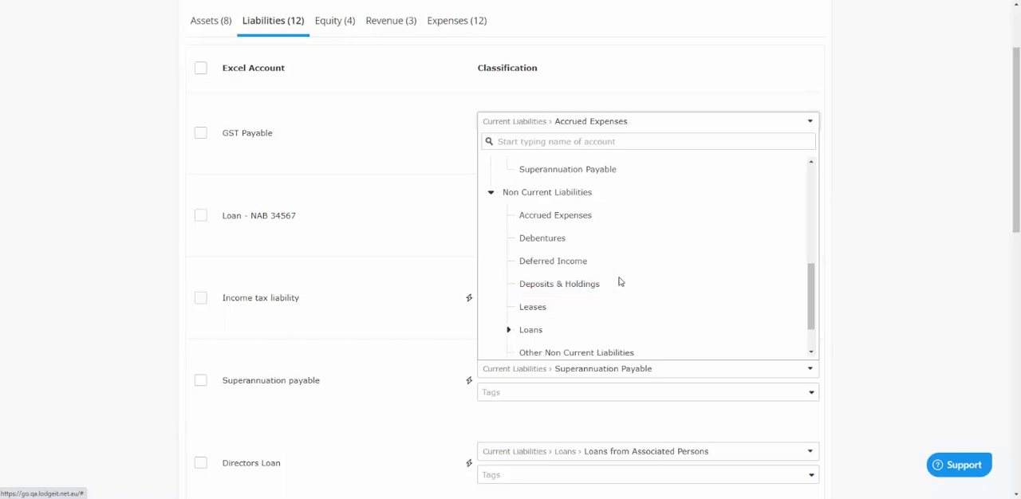
scroll(631, 290, "down", 2)
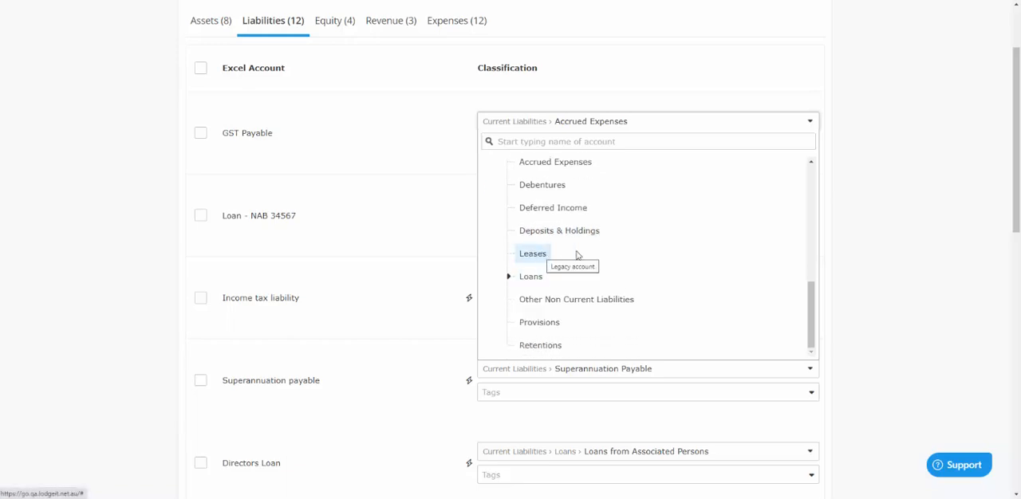
scroll(586, 290, "down", 1)
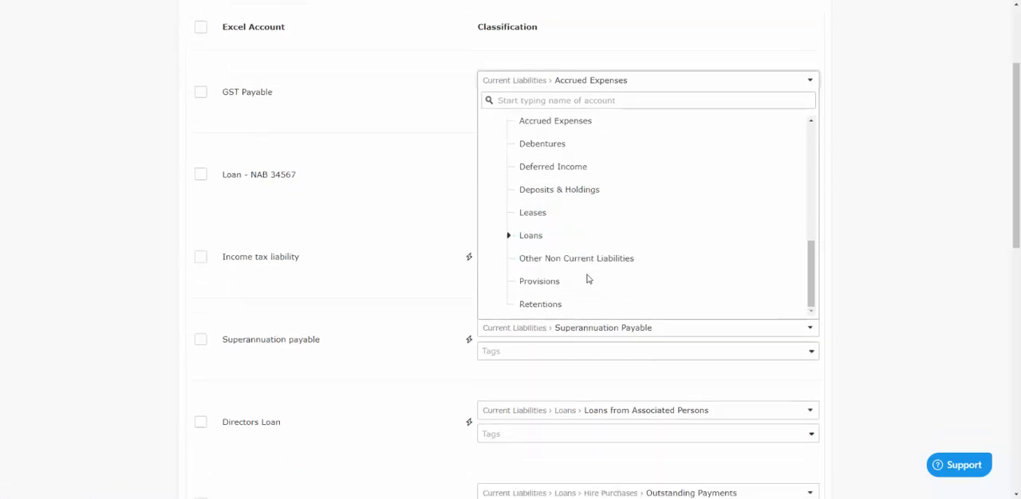
Examine the Loans subcategories under Non Current Liabilities and close GST Payable's classification list without changing it
left_click(506, 226)
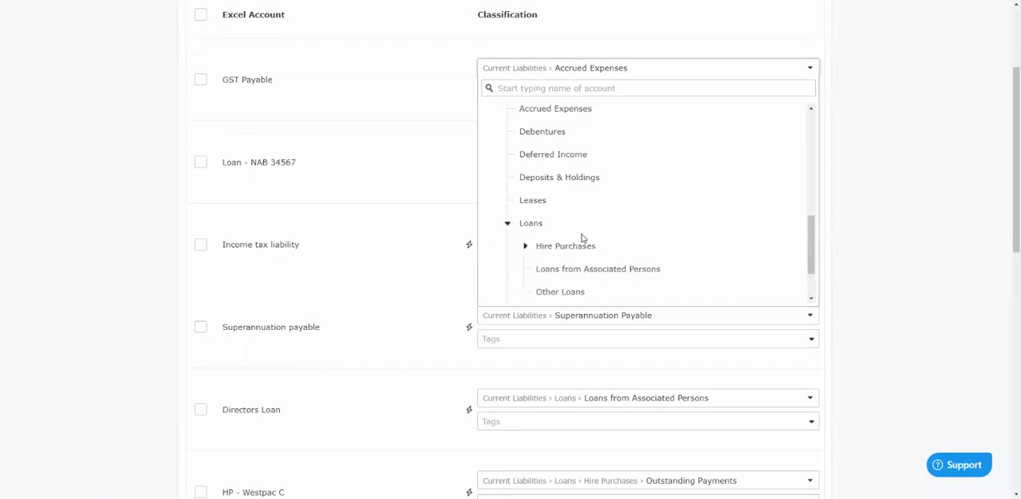
scroll(581, 240, "down", 2)
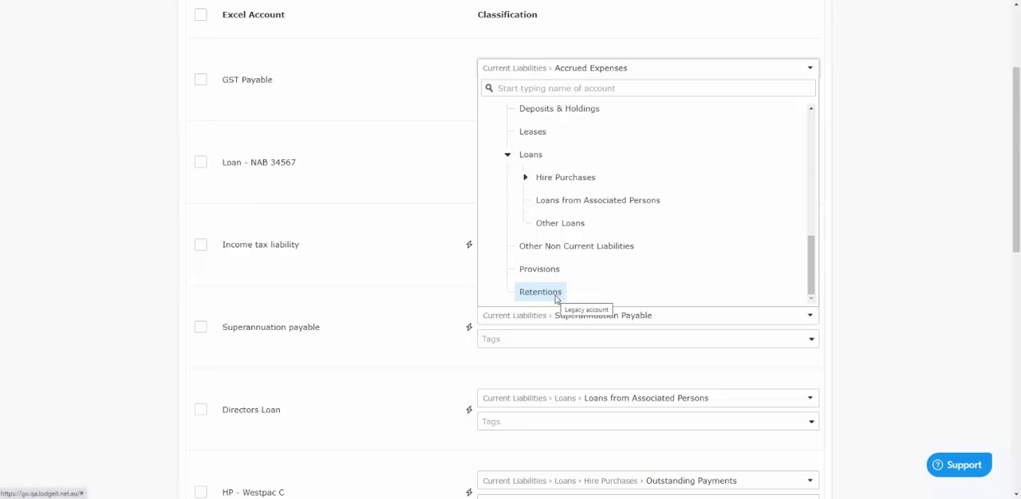
scroll(556, 297, "up", 10)
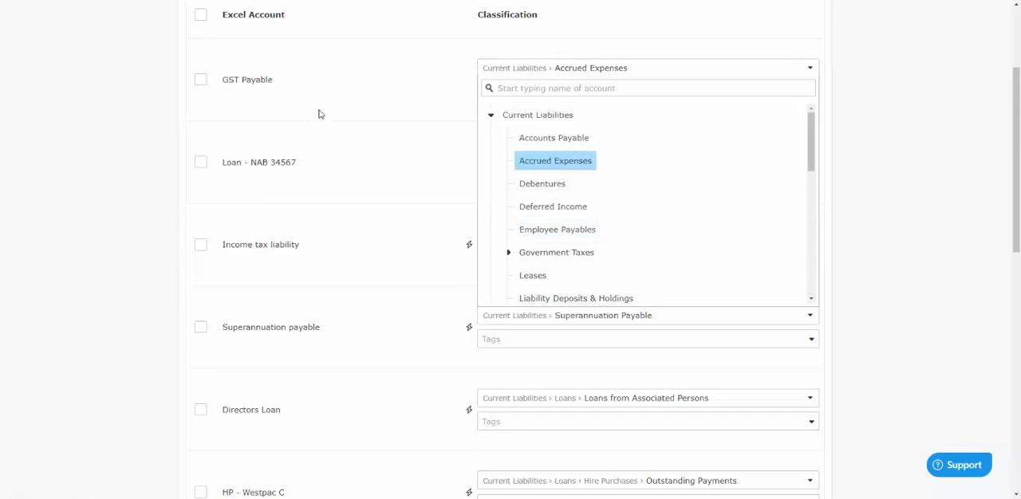
left_click(360, 91)
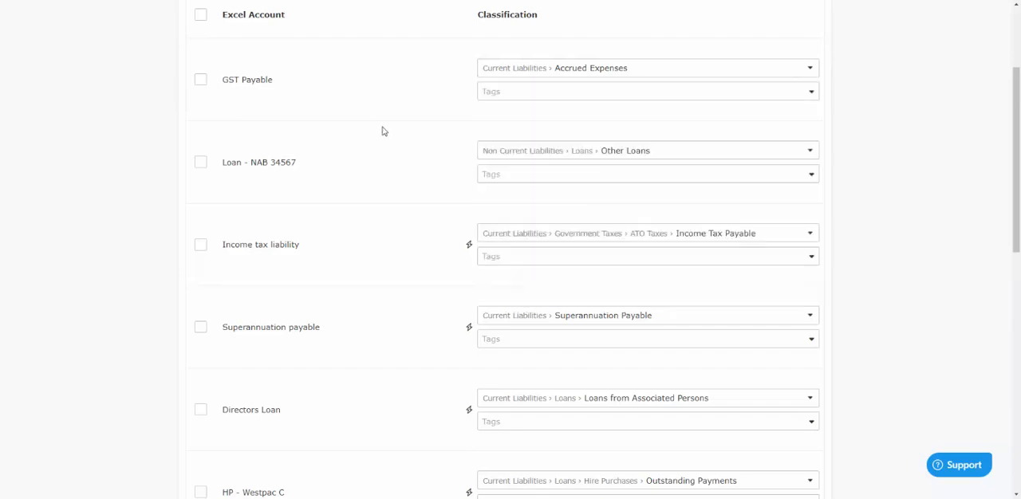
Among the equity accounts, examine the classifications available for Current earnings, including the Retained Earnings/Accumulated(Losses) subcategories and Share Capital
scroll(383, 171, "up", 3)
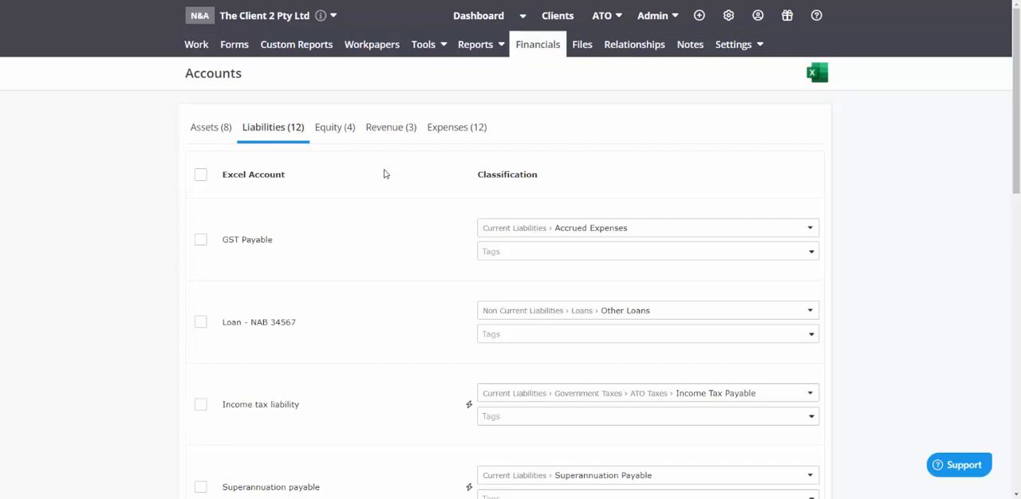
left_click(341, 134)
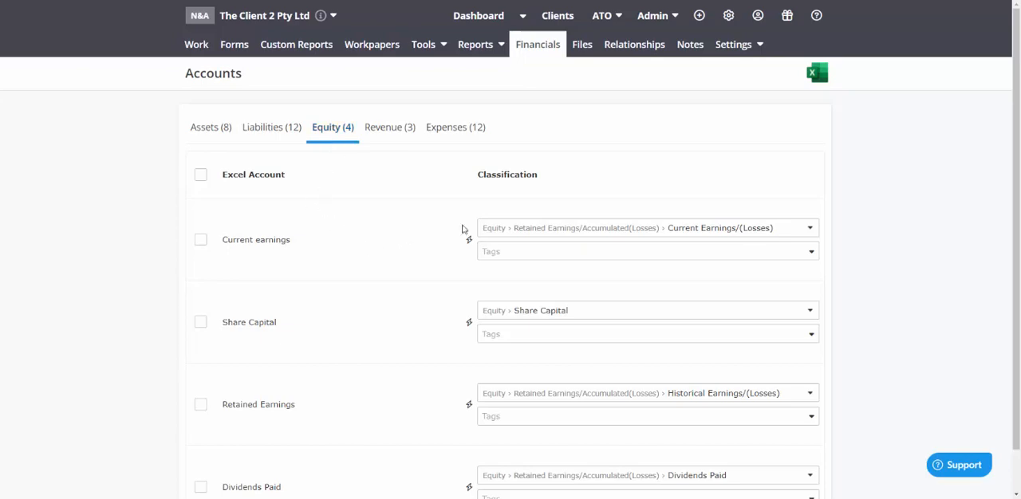
left_click(540, 229)
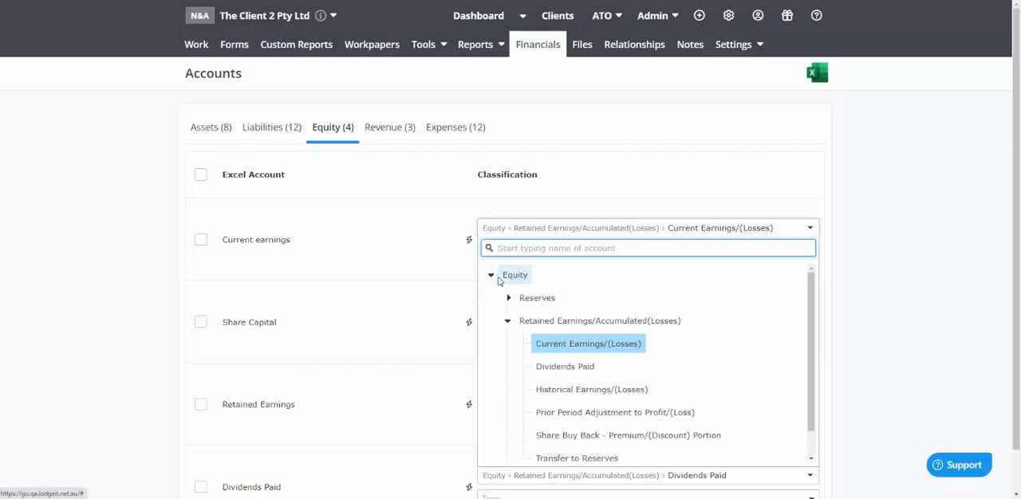
left_click(492, 276)
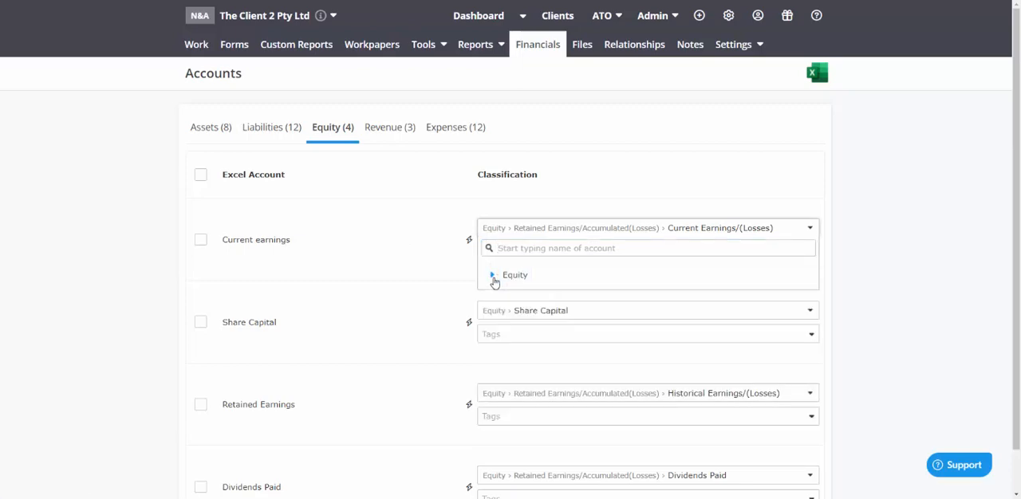
left_click(493, 277)
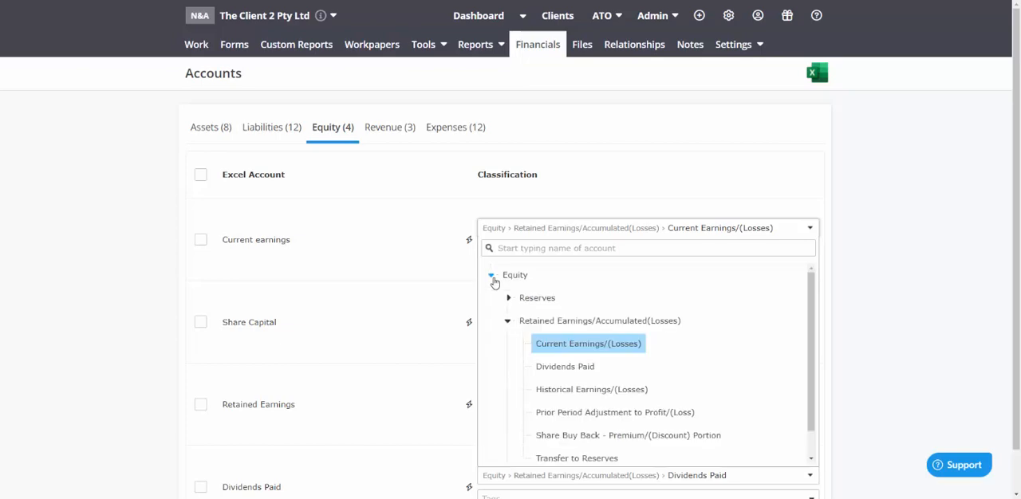
left_click(515, 322)
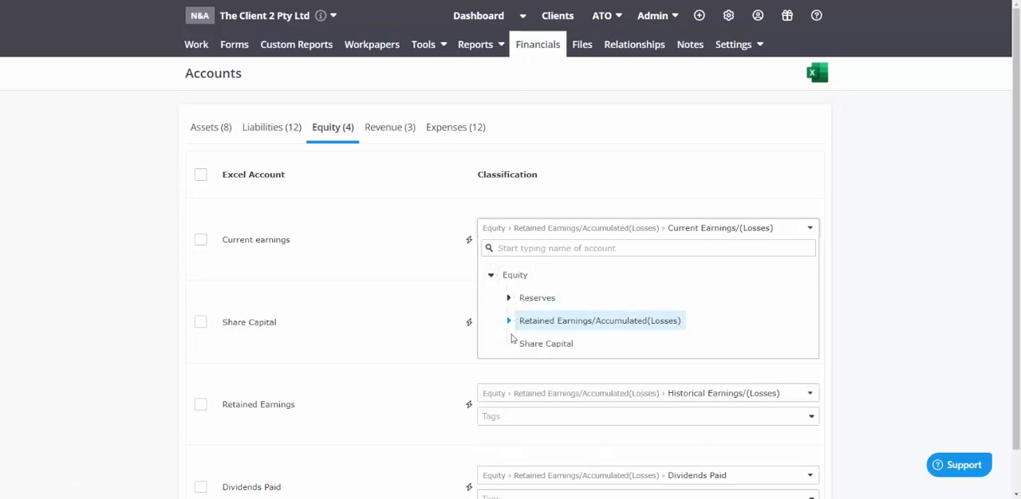
left_click(510, 323)
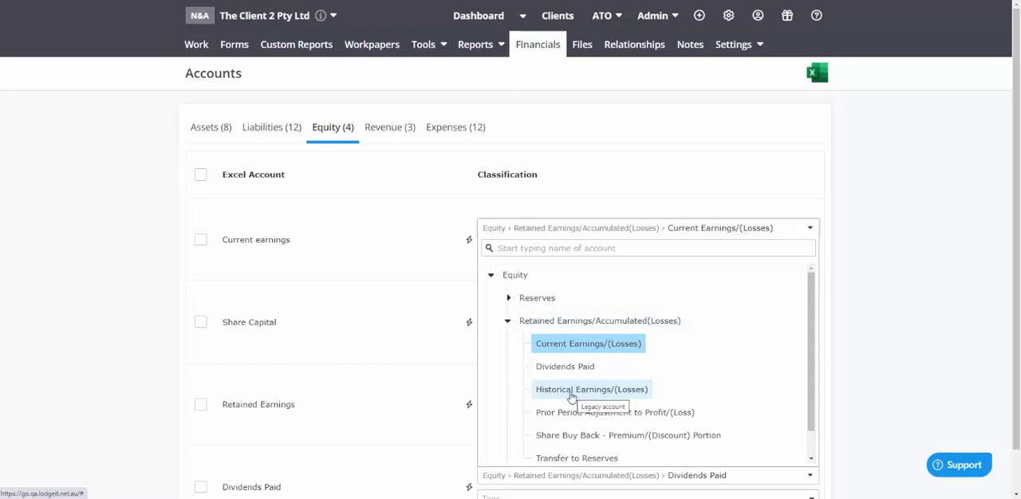
scroll(558, 398, "down", 1)
scroll(548, 441, "down", 1)
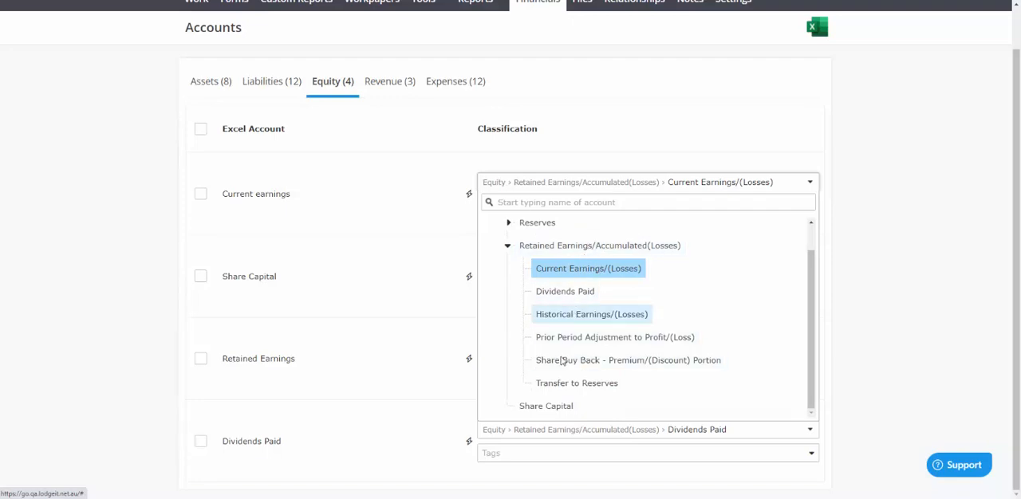
Examine the Reserves subcategories in the Equity classifications for Current earnings
scroll(555, 359, "up", 1)
left_click(508, 252)
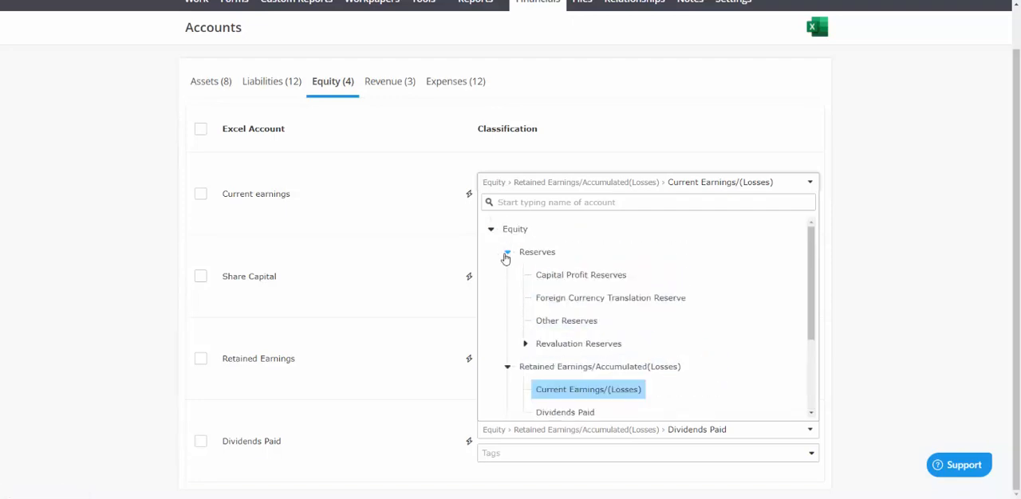
scroll(600, 351, "down", 3)
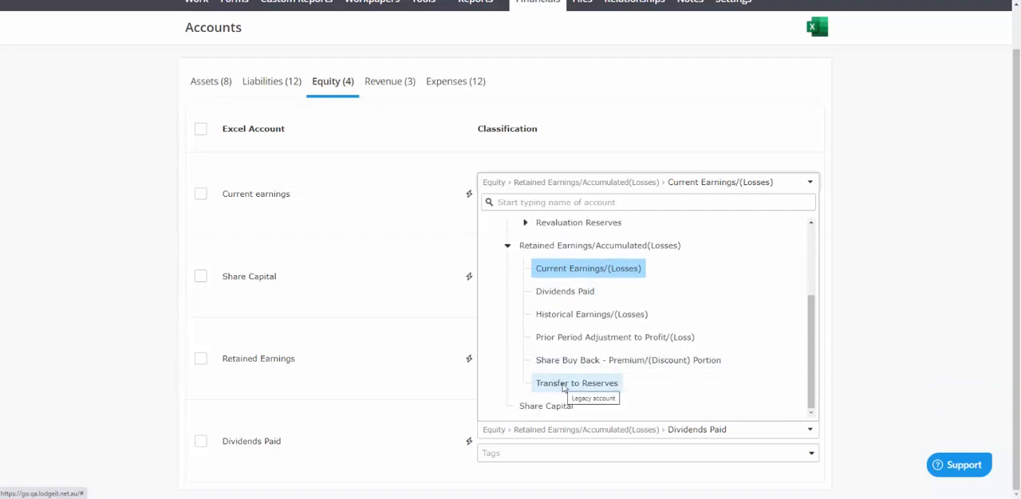
Among the revenue accounts, examine the main classification groups available for Sale of blue widgets, including Other Revenue and Grants
left_click(391, 90)
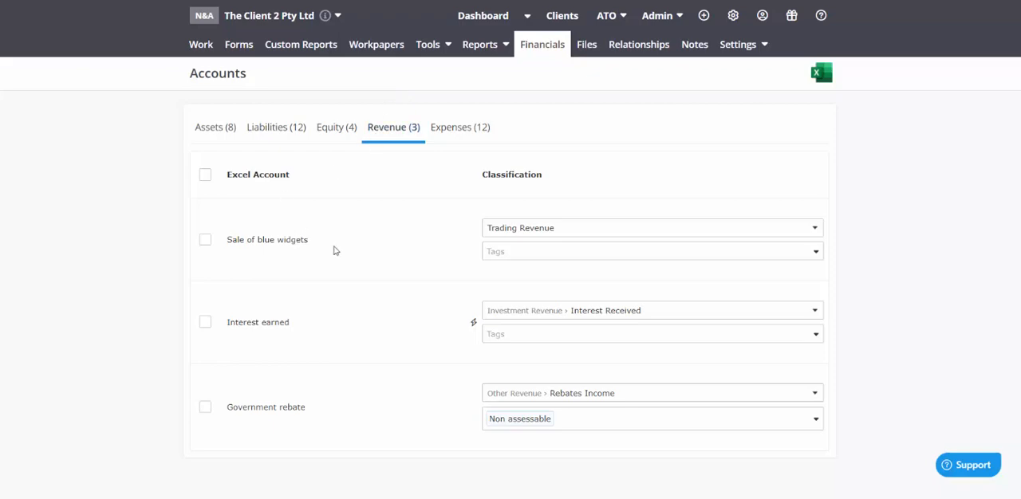
left_click(504, 229)
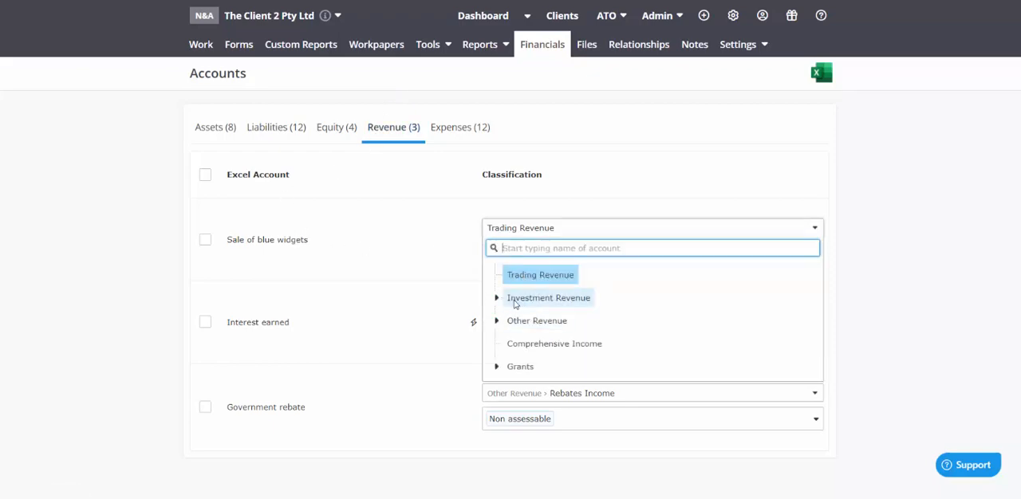
left_click(496, 321)
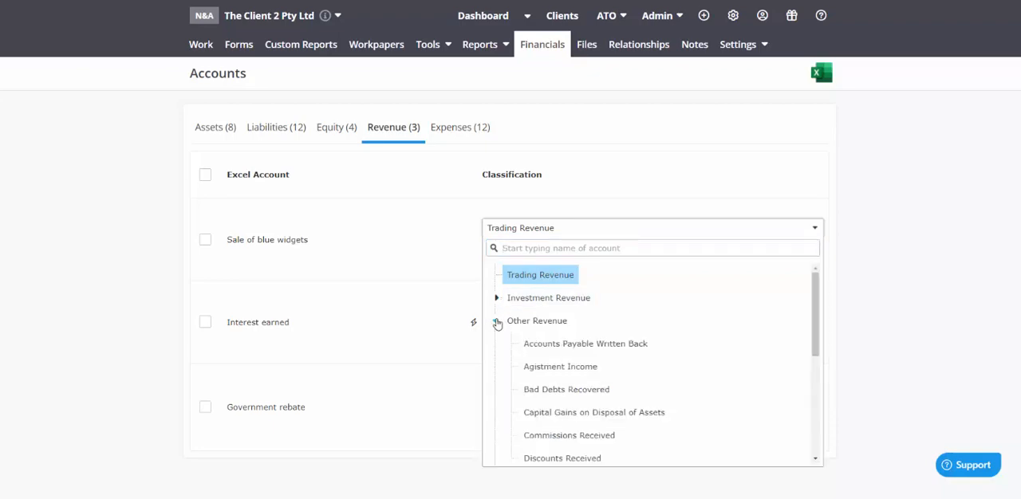
left_click(496, 321)
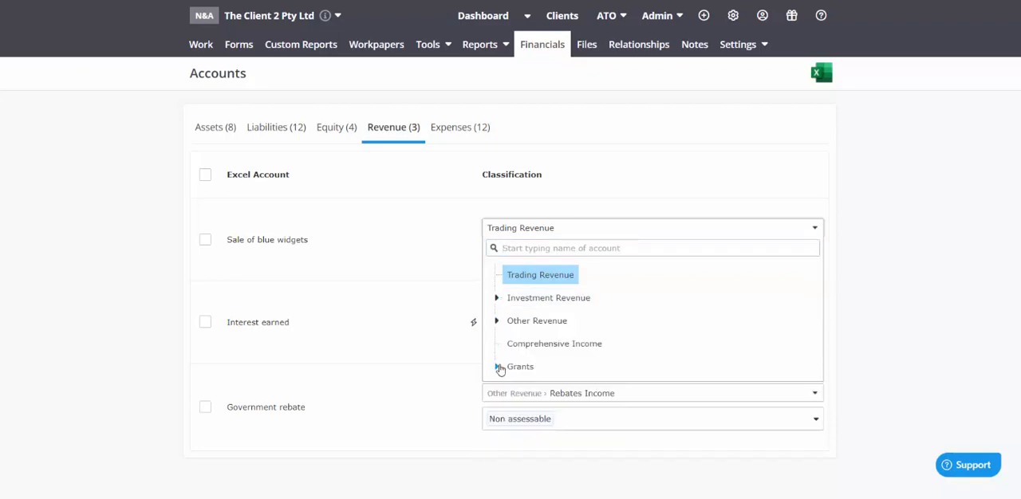
left_click(497, 367)
left_click(497, 367)
left_click(497, 368)
left_click(497, 368)
Examine the Other Revenue classifications for Sale of blue widgets, including the Fringe Benefit Income and Increasing Balancing Adjustments subcategories
left_click(497, 322)
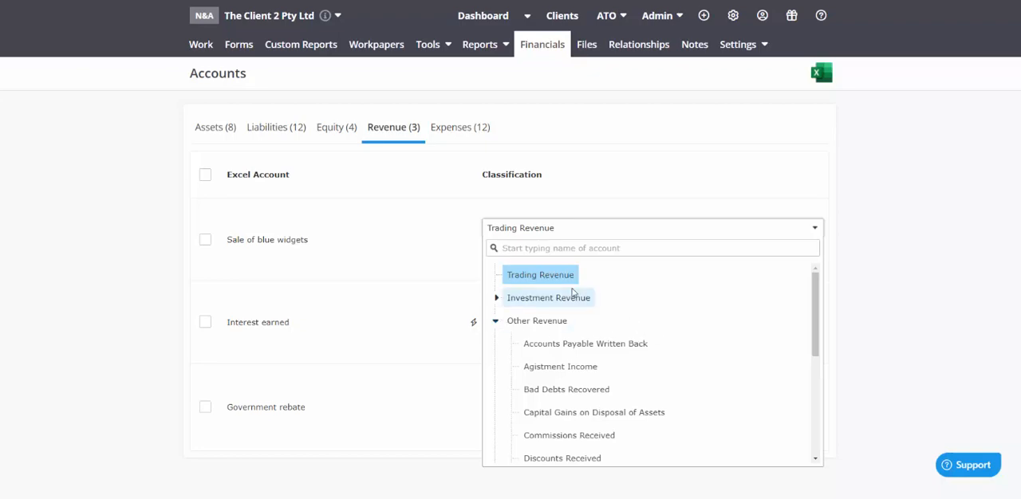
scroll(704, 376, "down", 1)
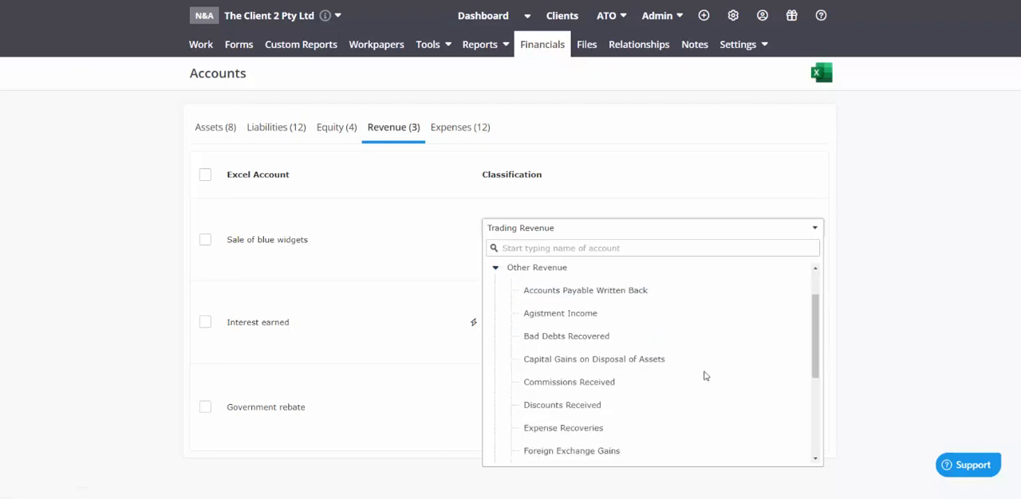
scroll(704, 375, "down", 1)
scroll(704, 376, "down", 1)
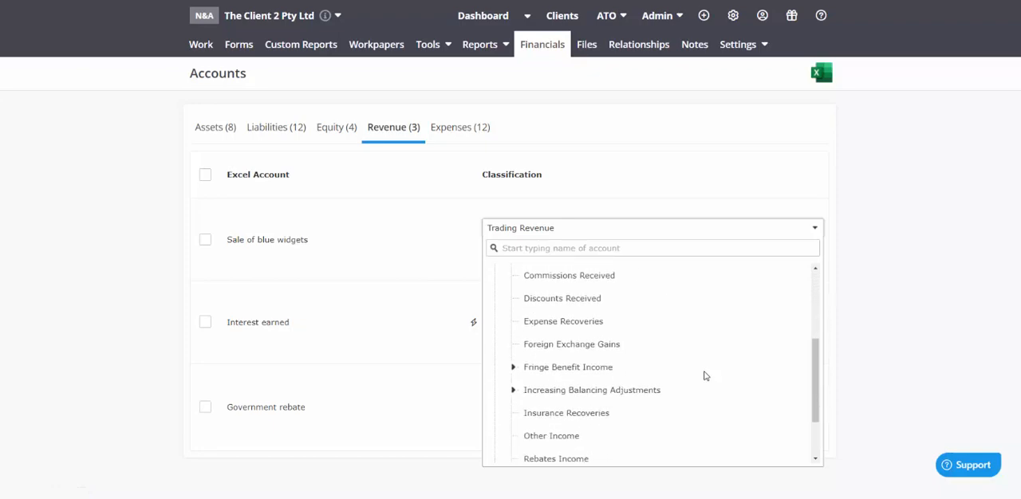
scroll(704, 376, "down", 1)
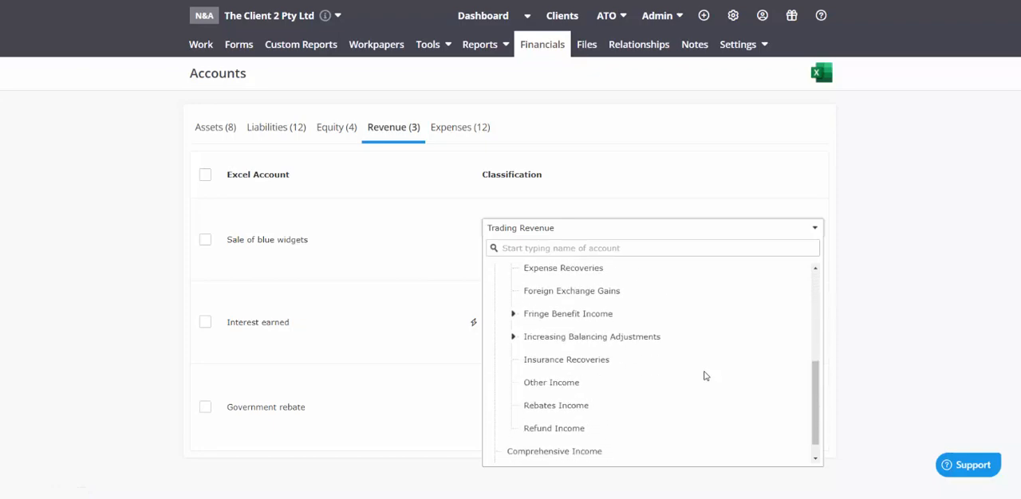
left_click(514, 315)
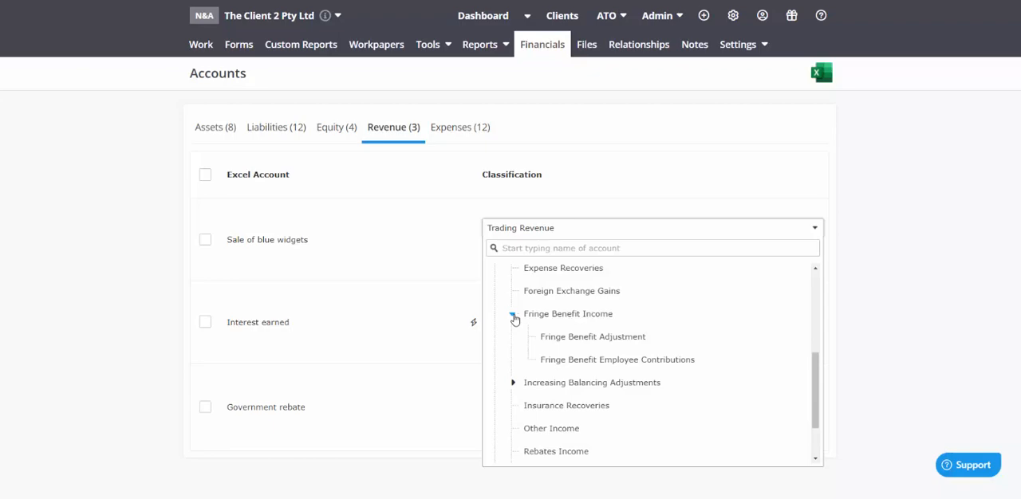
left_click(513, 316)
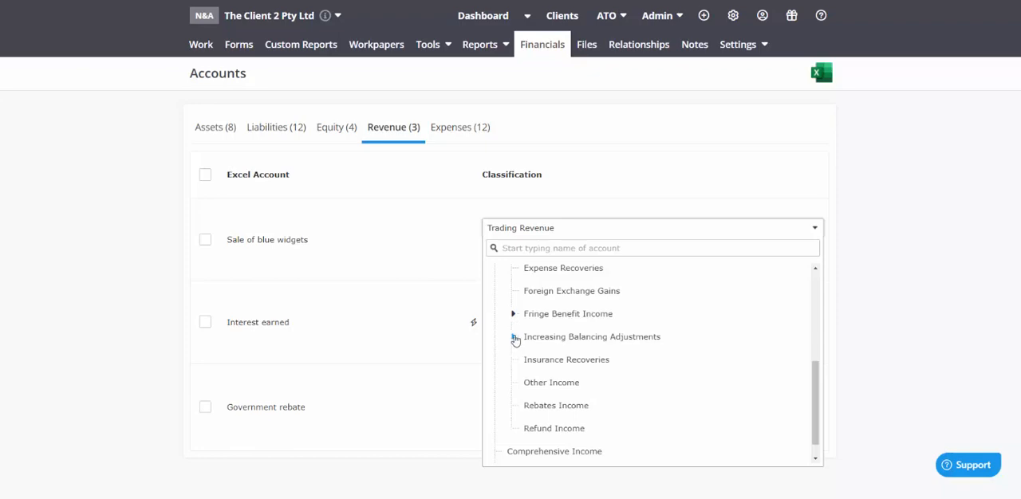
left_click(514, 338)
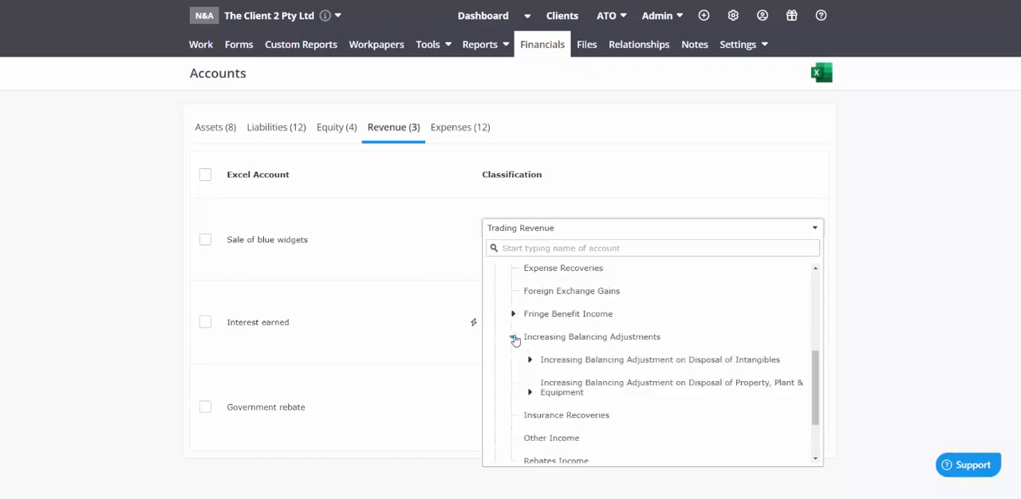
left_click(514, 338)
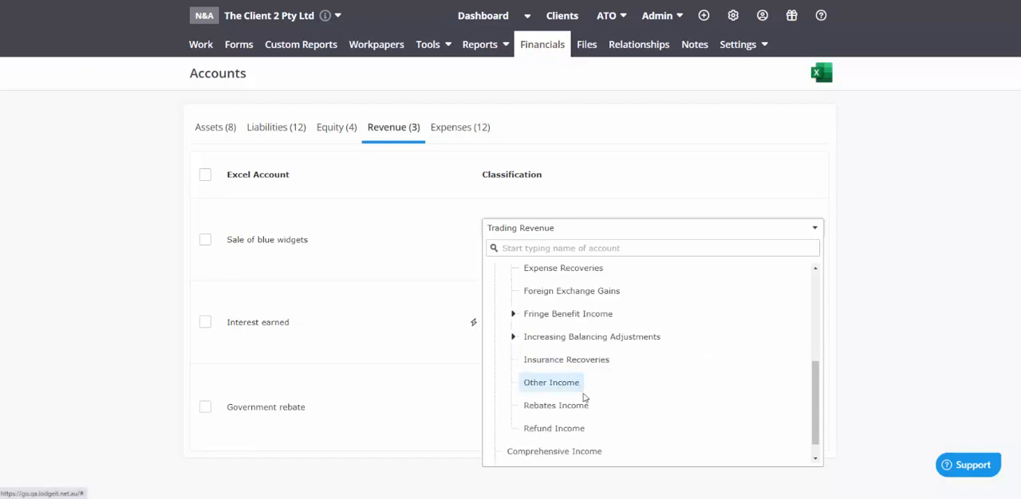
Examine the Investment Revenue classifications for Sale of blue widgets, including Rental Income and Share of Partnership Income, and close the list
scroll(601, 401, "up", 1)
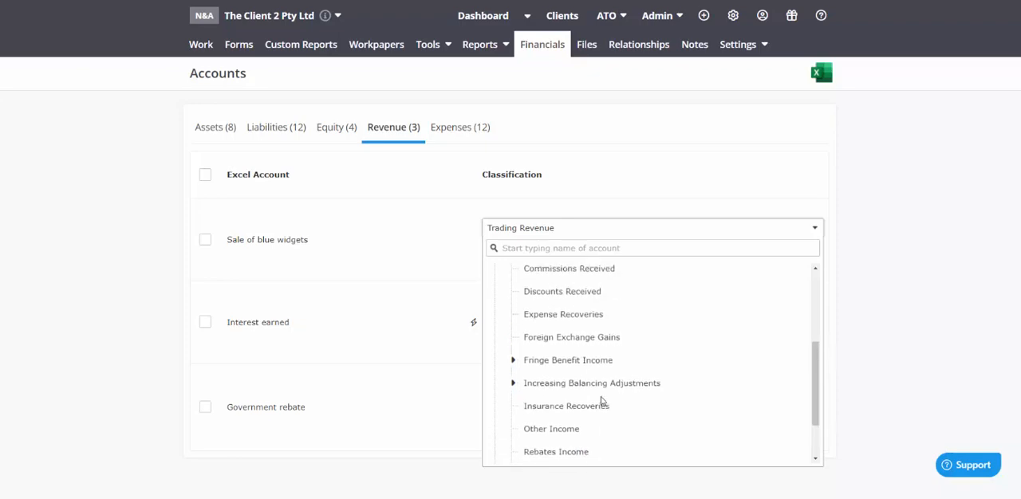
scroll(601, 401, "up", 3)
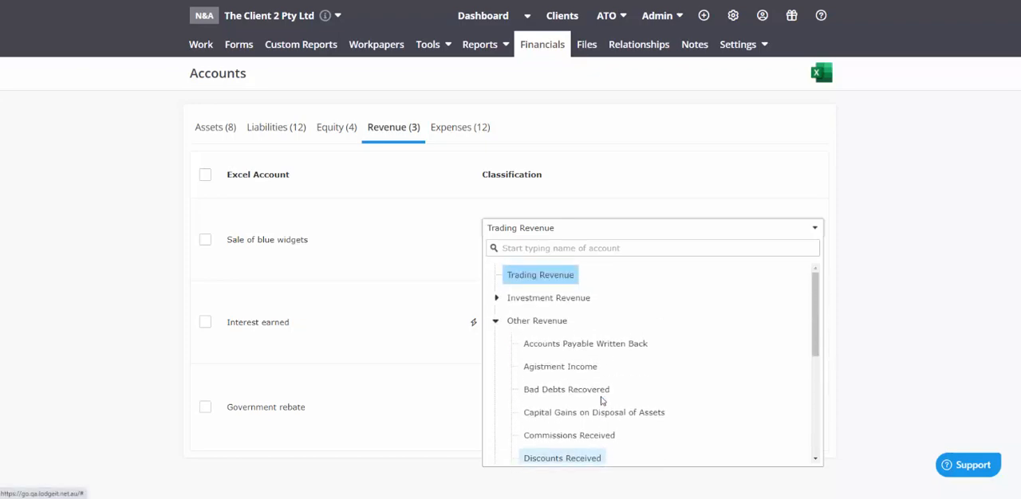
scroll(602, 401, "down", 2)
scroll(590, 391, "up", 2)
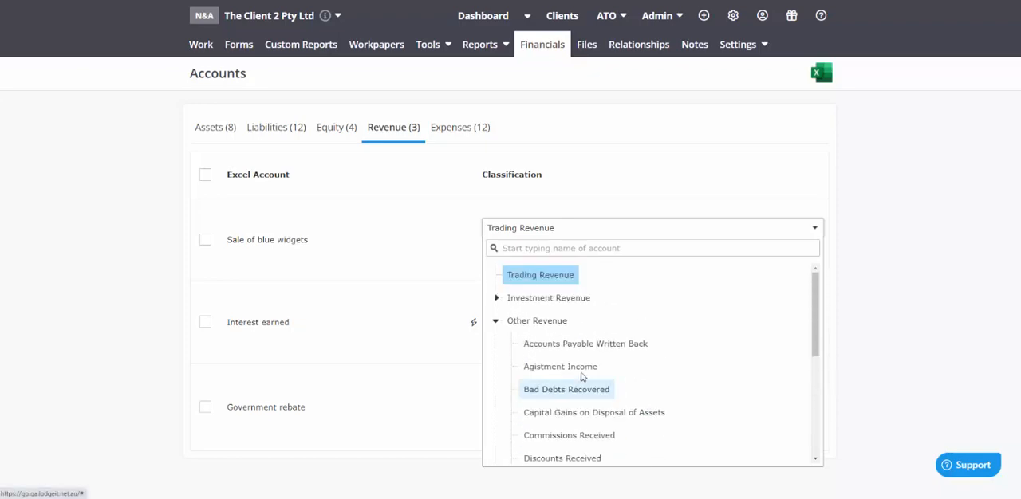
left_click(498, 299)
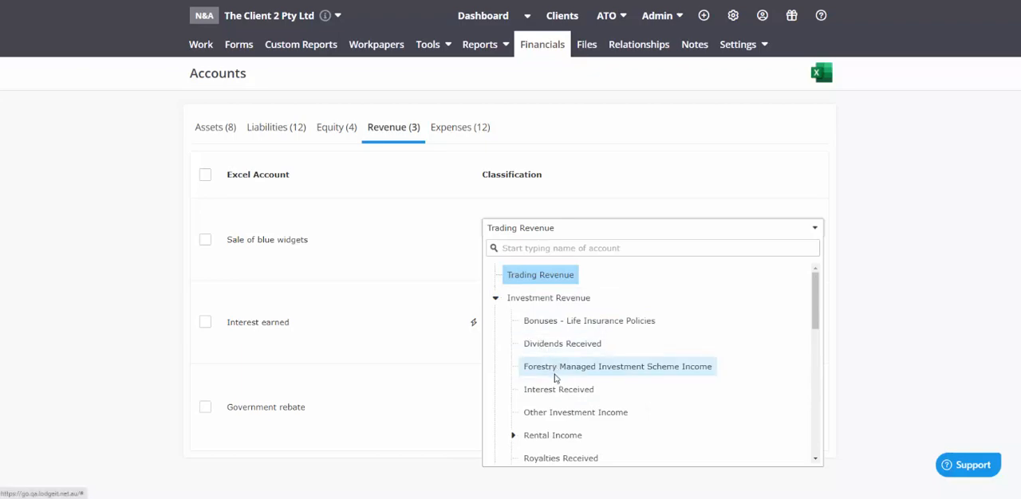
scroll(656, 388, "down", 1)
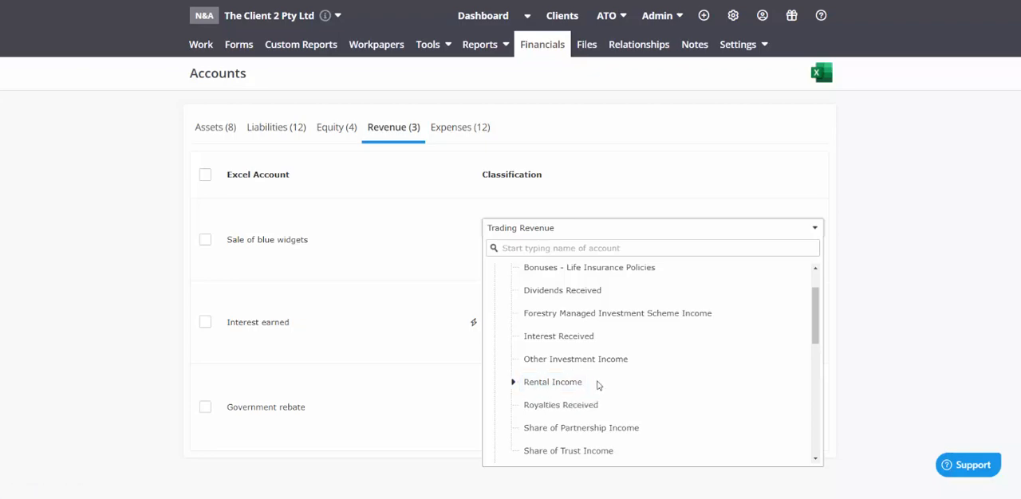
scroll(598, 385, "down", 3)
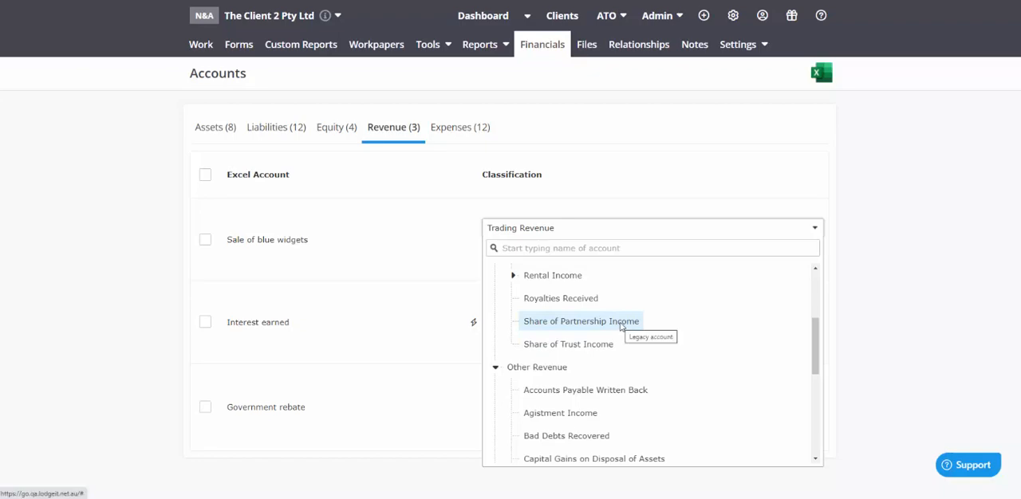
scroll(620, 327, "down", 3)
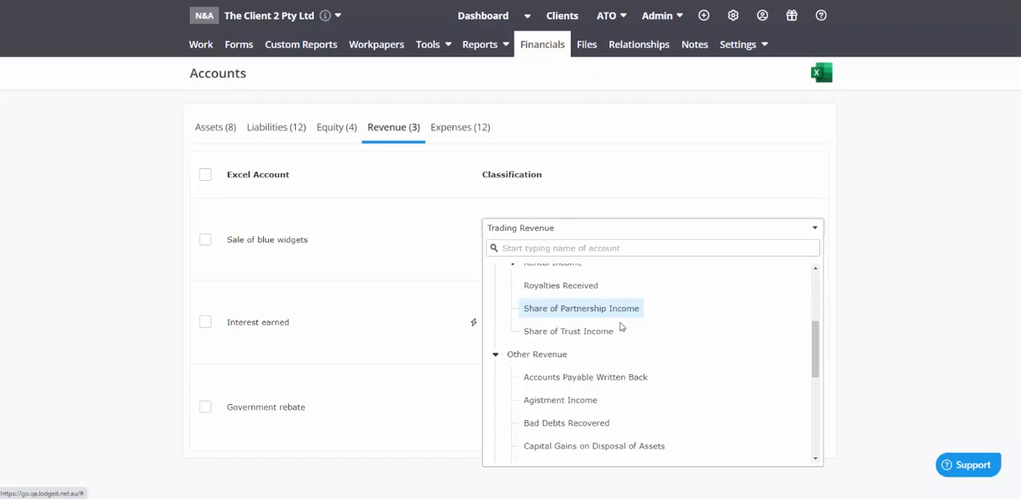
scroll(621, 327, "up", 1)
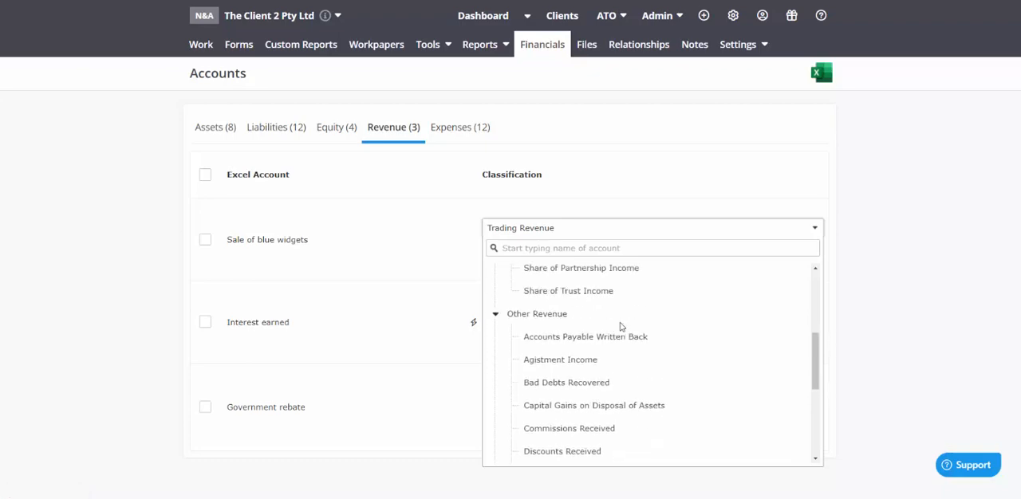
scroll(620, 327, "down", 4)
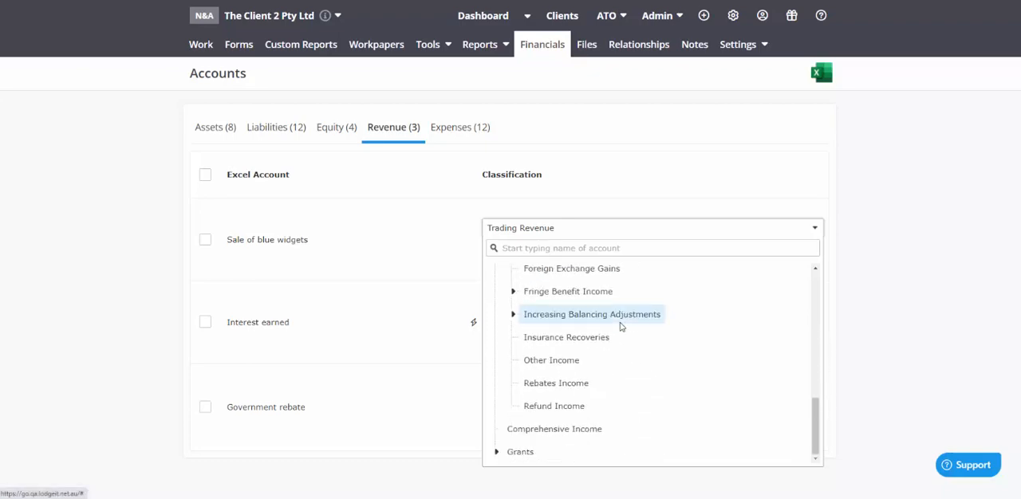
left_click(706, 194)
Among the expense accounts, examine the Direct Costs and Indirect Costs classification groups available for Purchases
left_click(448, 130)
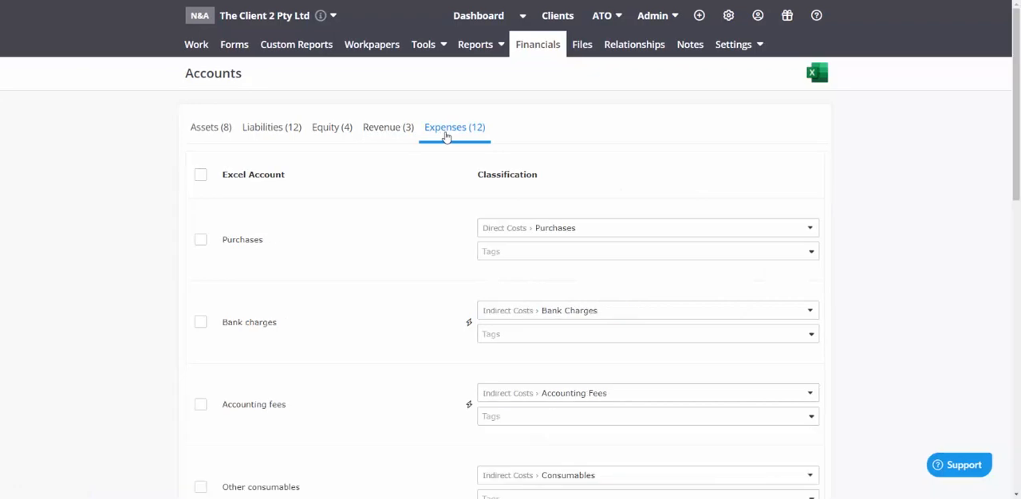
left_click(528, 233)
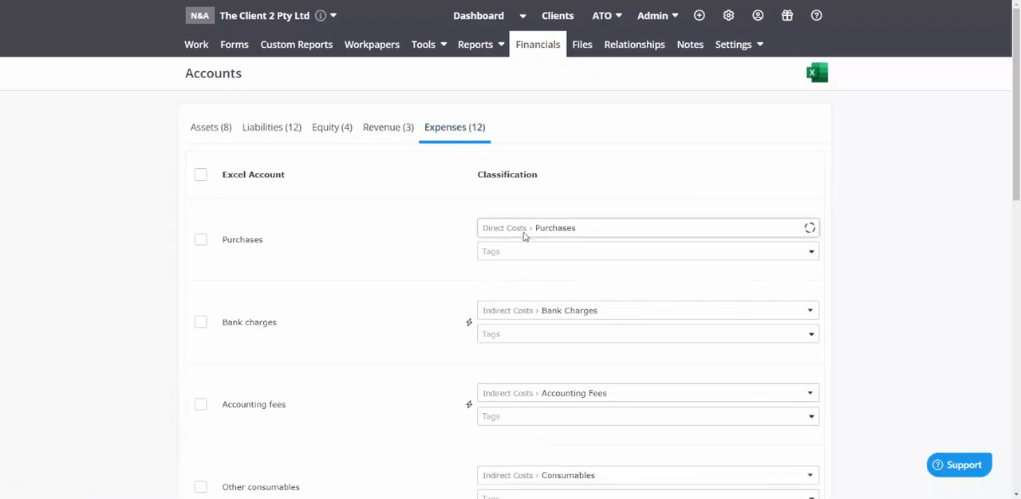
left_click(492, 276)
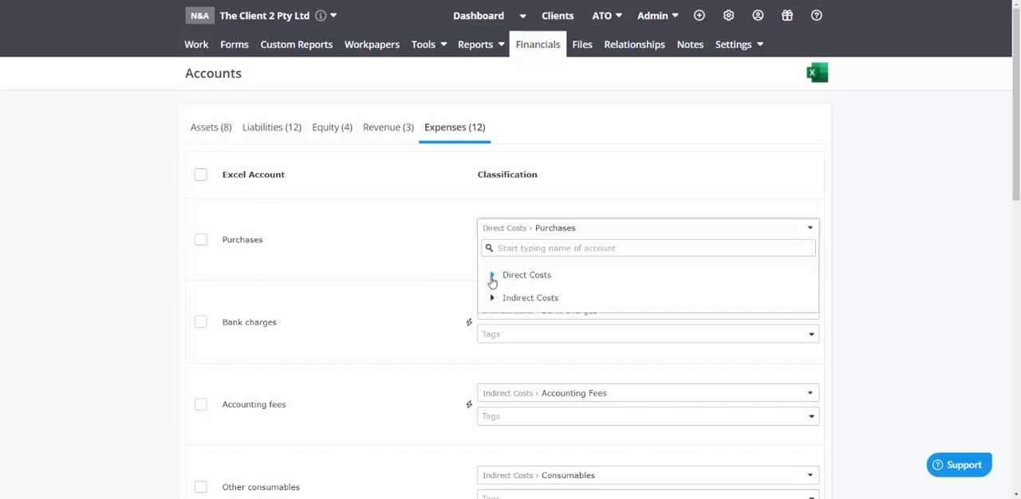
left_click(492, 276)
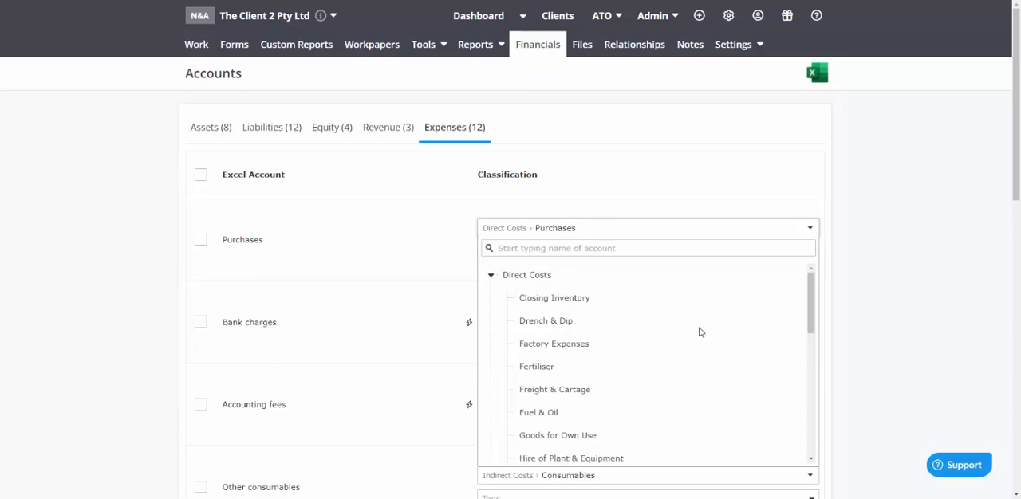
left_click(491, 275)
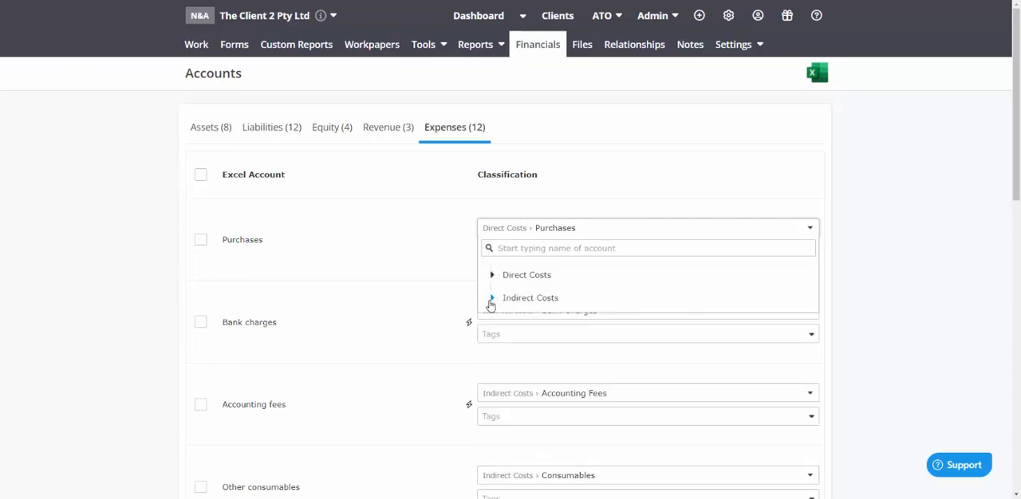
left_click(491, 300)
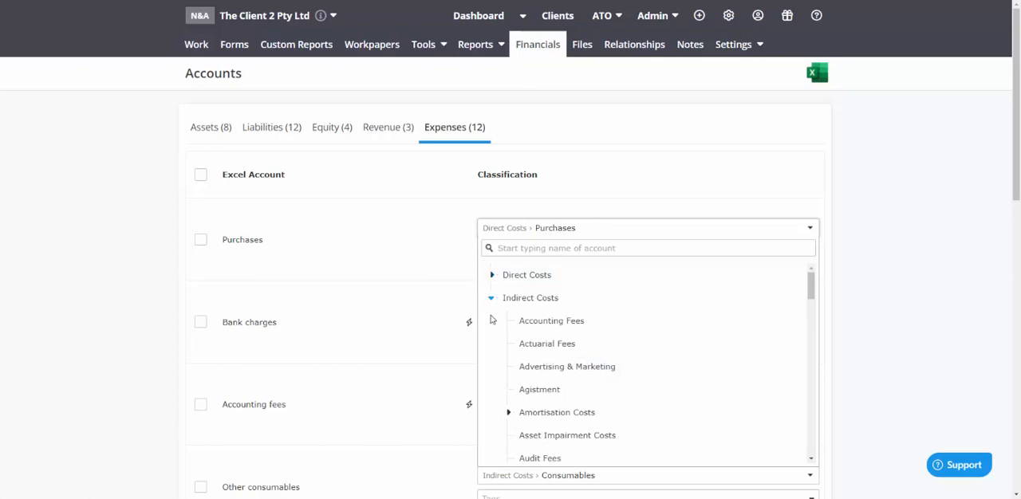
Examine the Direct Costs classifications for Purchases, including the Human Resource Costs subcategories
left_click(492, 275)
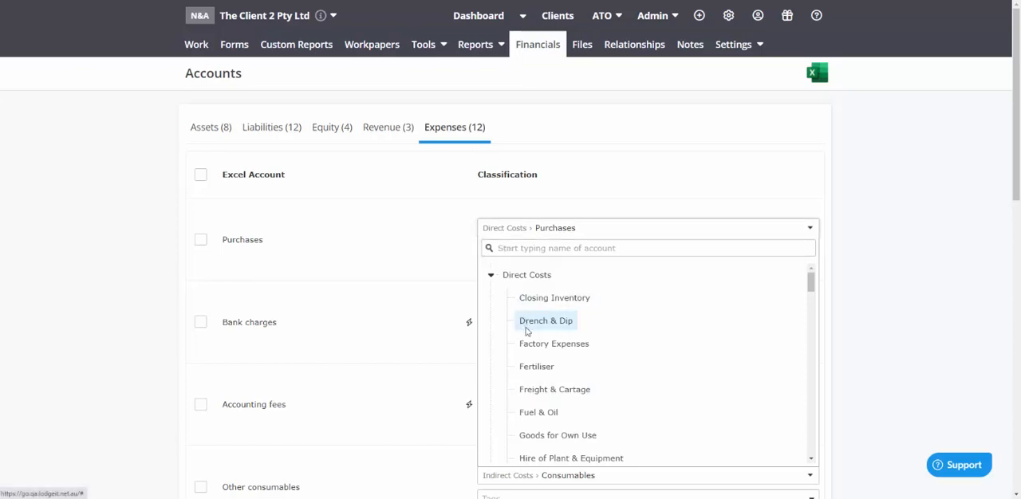
scroll(527, 328, "down", 2)
scroll(527, 331, "up", 2)
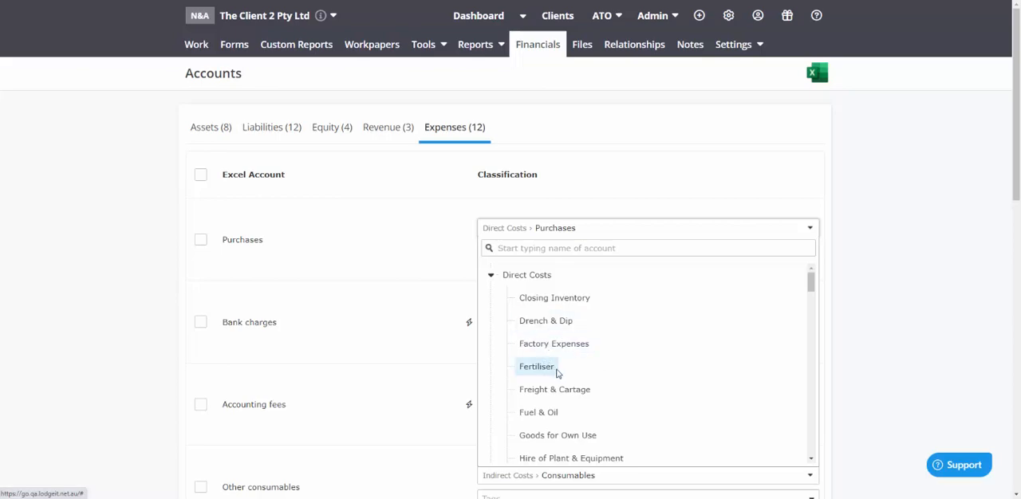
scroll(559, 372, "down", 1)
scroll(559, 372, "down", 1)
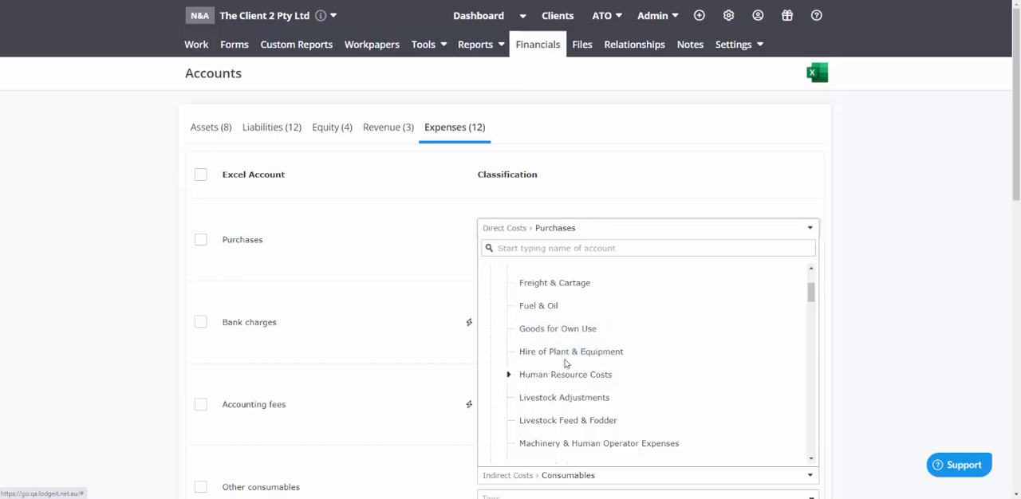
scroll(548, 354, "down", 1)
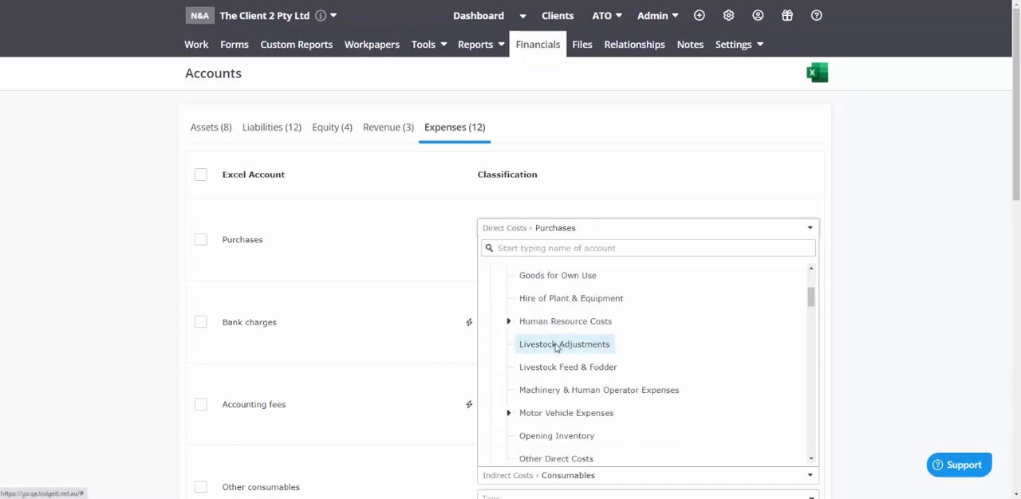
left_click(510, 324)
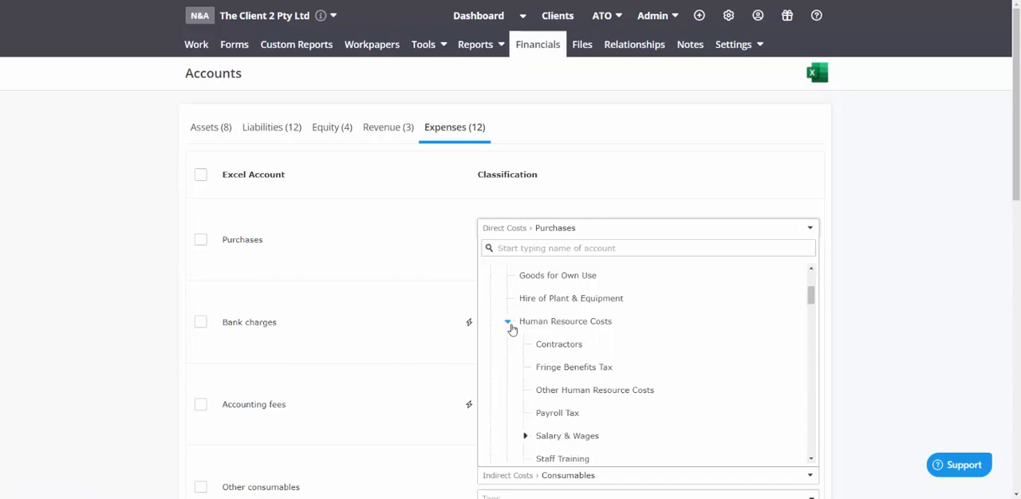
left_click(510, 324)
Examine the remaining Direct Costs classifications for Purchases, from Livestock Adjustments through Water Charges
scroll(574, 355, "down", 2)
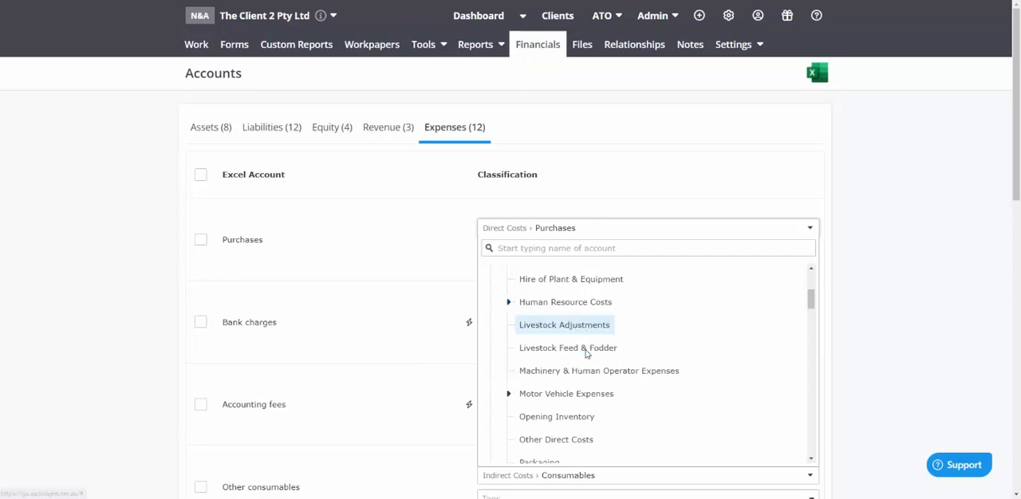
scroll(565, 363, "down", 2)
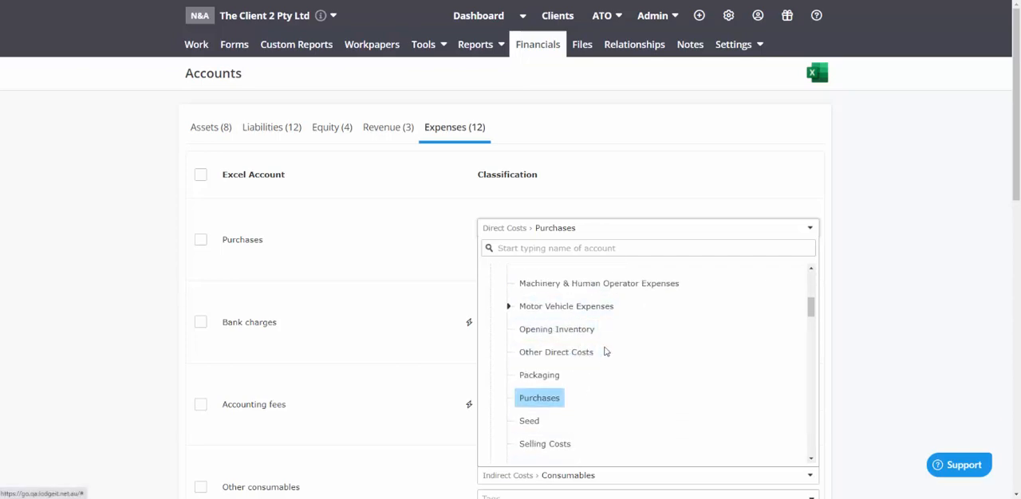
scroll(614, 355, "down", 3)
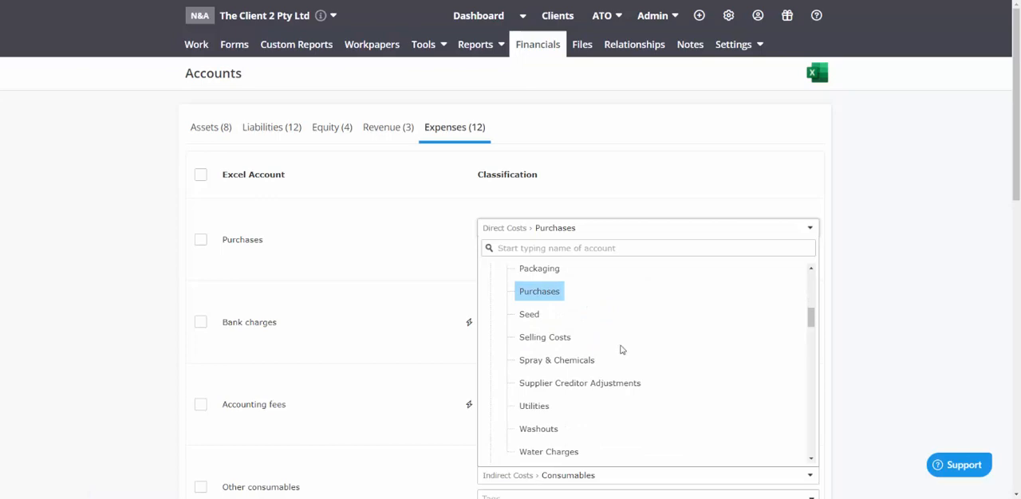
scroll(534, 368, "down", 1)
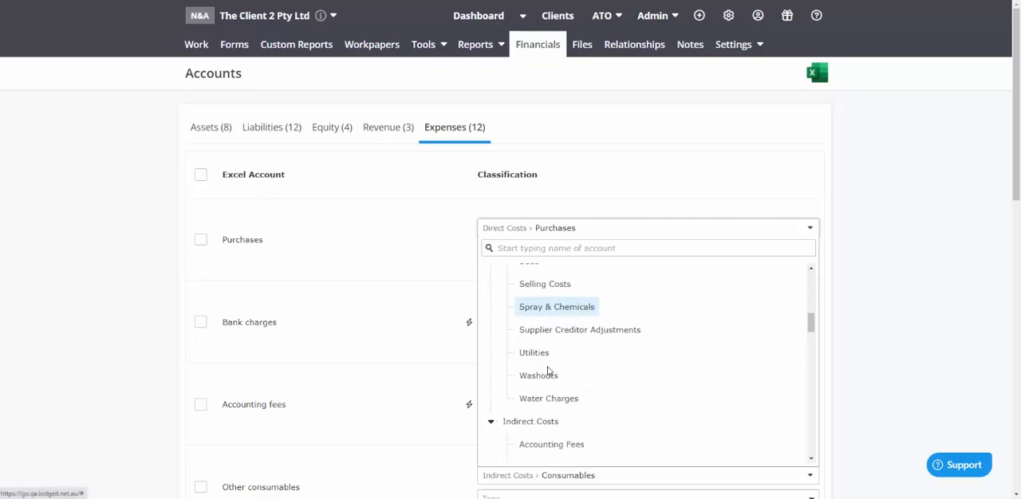
scroll(562, 371, "down", 2)
scroll(579, 332, "up", 2)
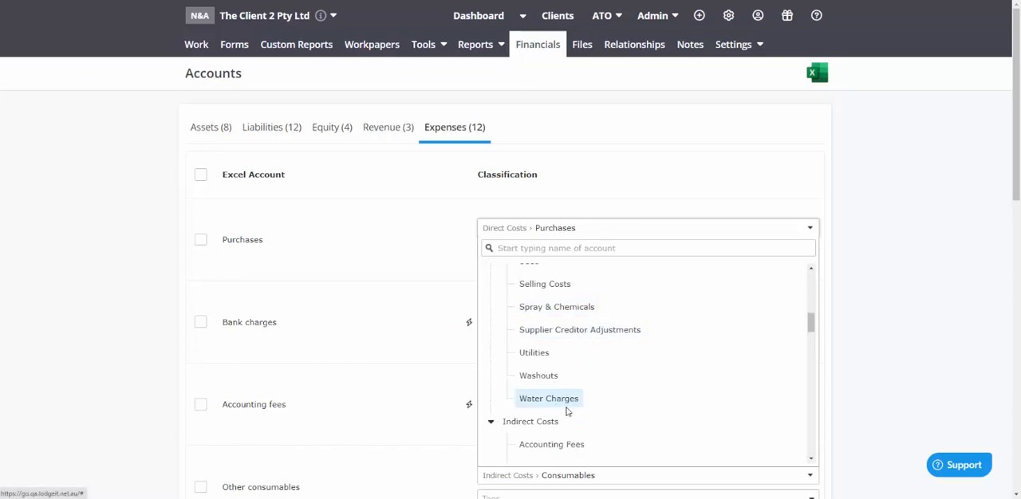
Examine the Indirect Costs classifications for Purchases from Accounting Fees onward, including the Comprehensive Expenditure subcategories
scroll(619, 392, "down", 1)
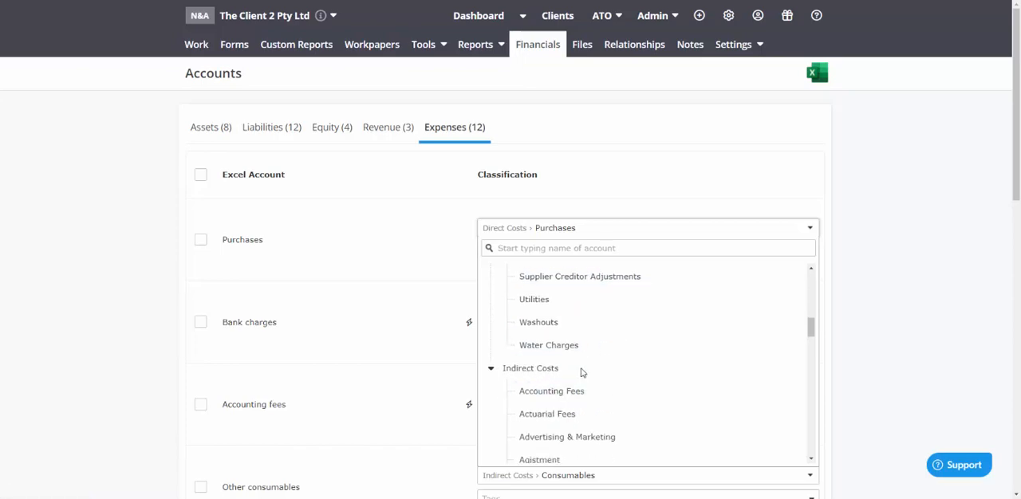
scroll(581, 373, "down", 1)
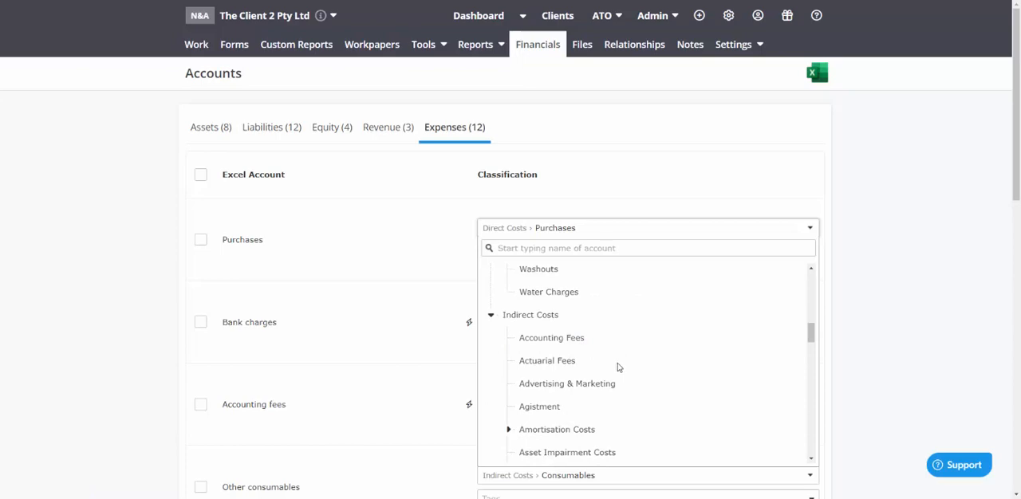
scroll(615, 360, "down", 1)
scroll(615, 358, "down", 1)
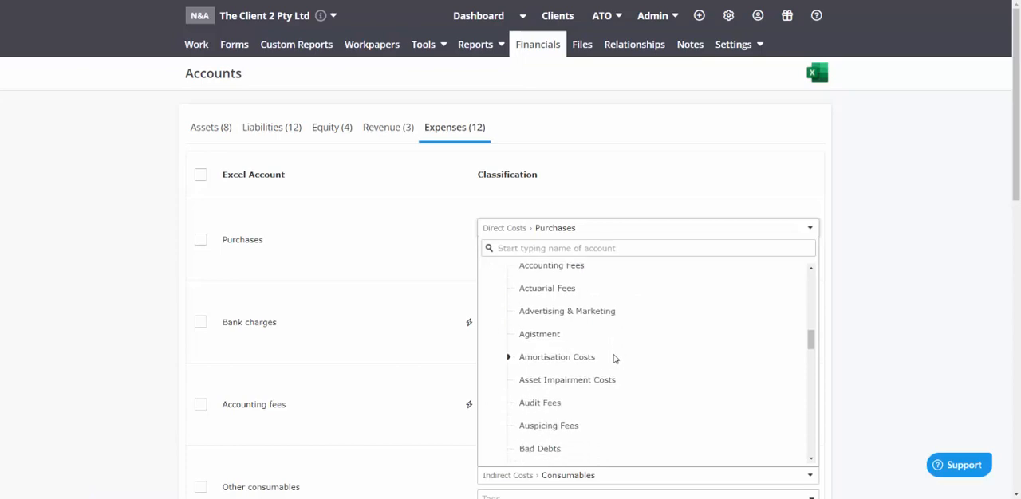
scroll(612, 378, "up", 1)
scroll(611, 382, "down", 4)
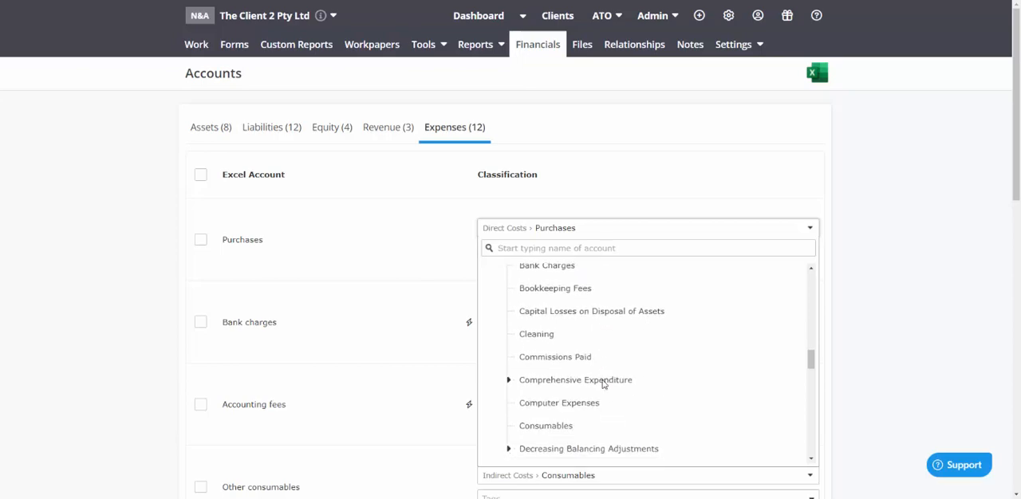
scroll(604, 385, "down", 2)
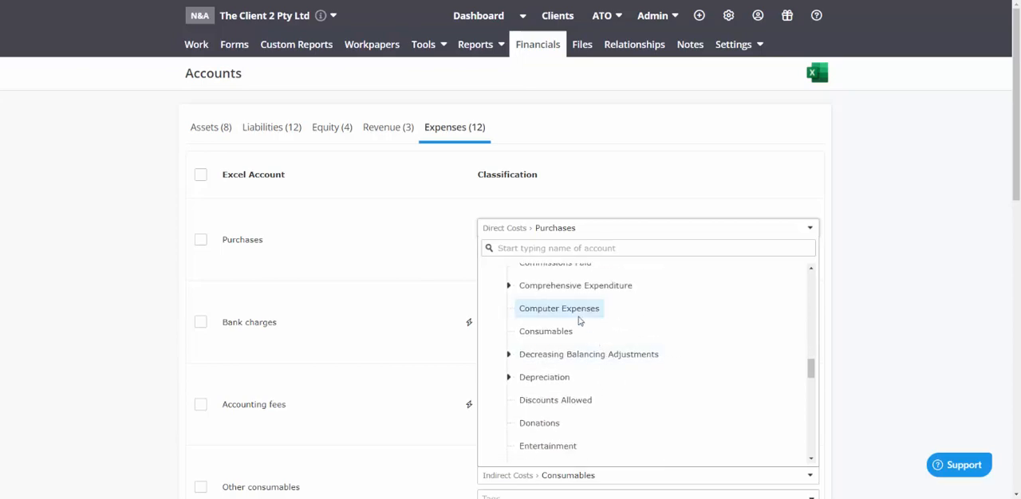
left_click(509, 287)
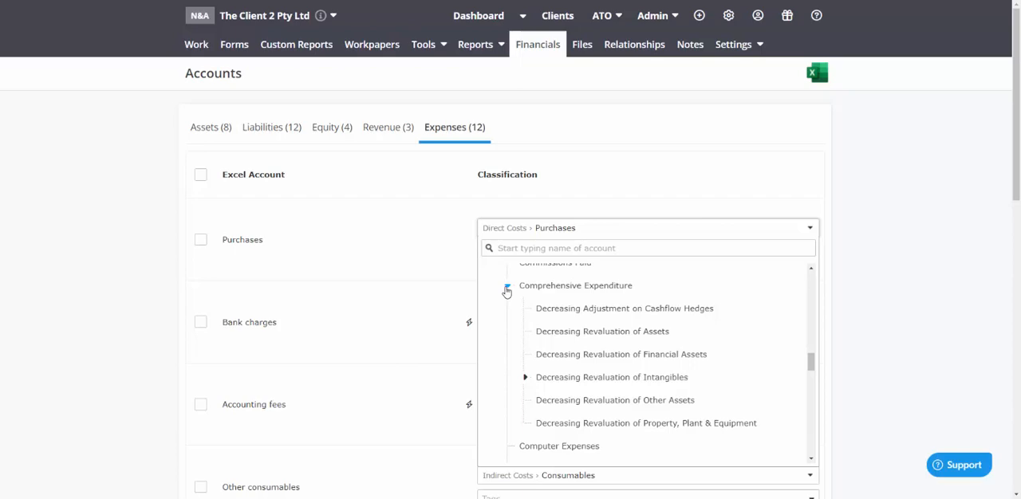
left_click(507, 289)
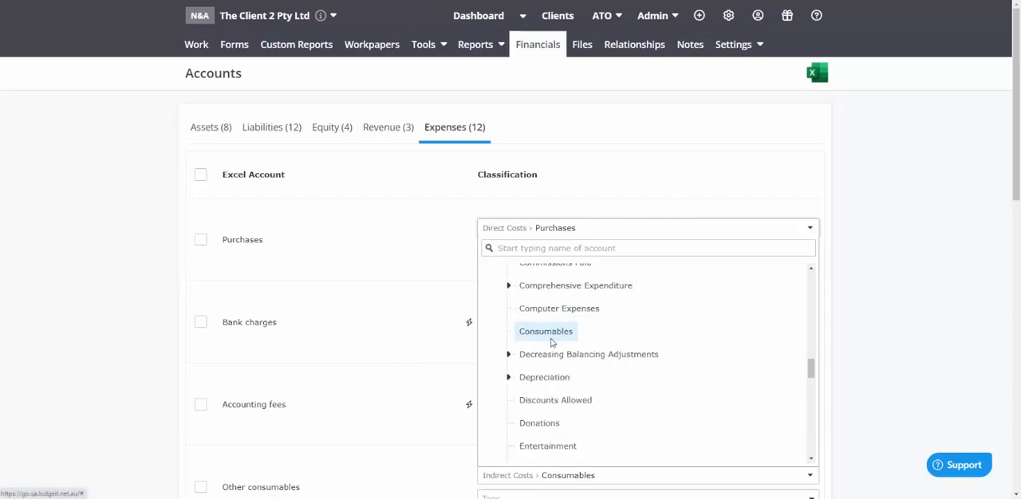
Examine the Depreciation subcategories among the Indirect Costs classifications for Purchases, from Assets < $100 through the pool write-offs
scroll(550, 375, "down", 2)
scroll(522, 344, "up", 1)
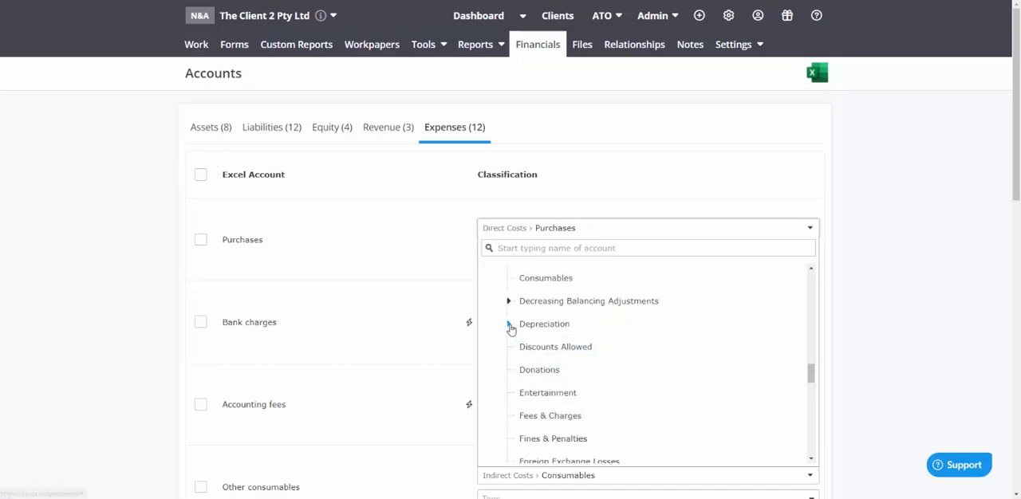
left_click(509, 325)
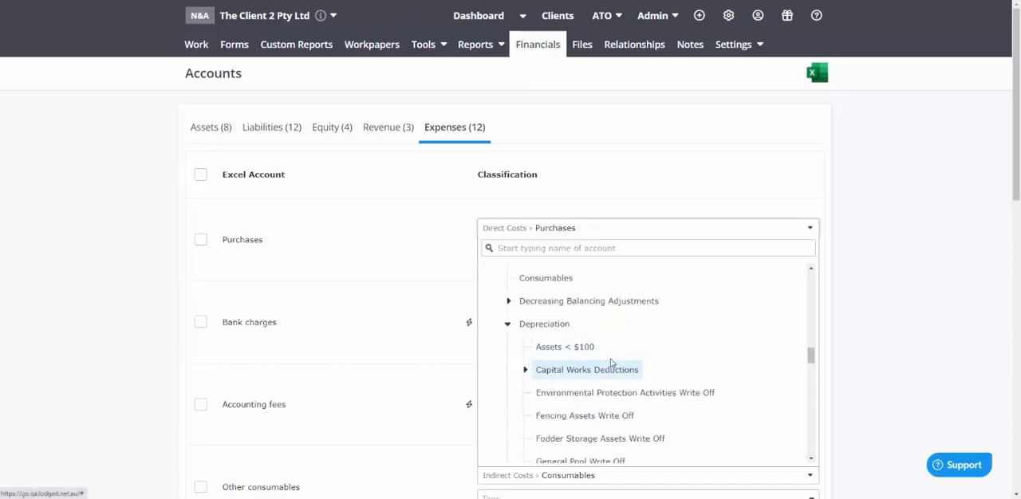
scroll(637, 352, "down", 2)
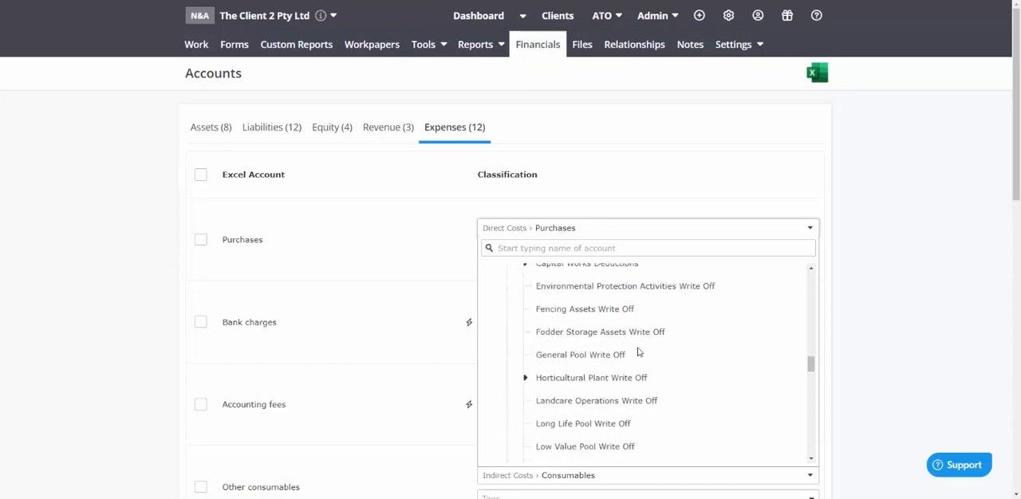
scroll(637, 352, "down", 1)
scroll(592, 333, "up", 3)
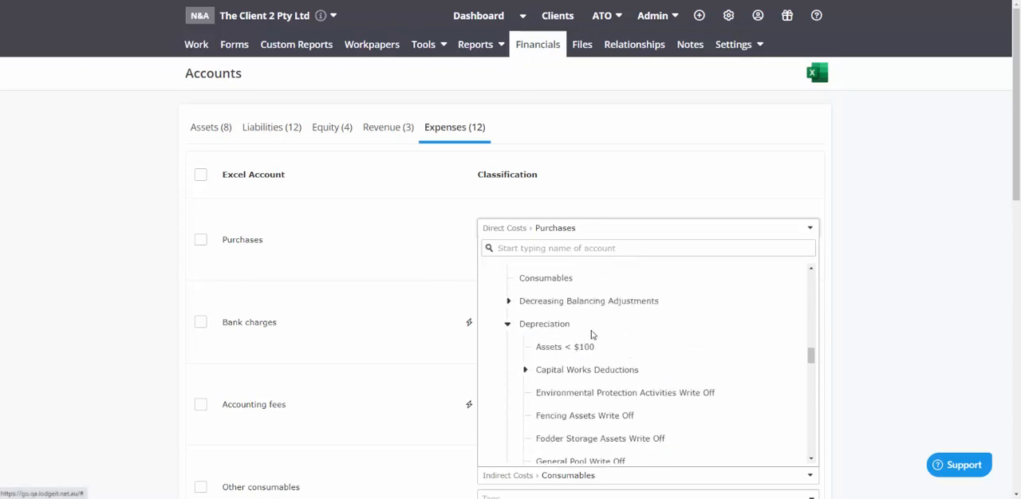
left_click(508, 326)
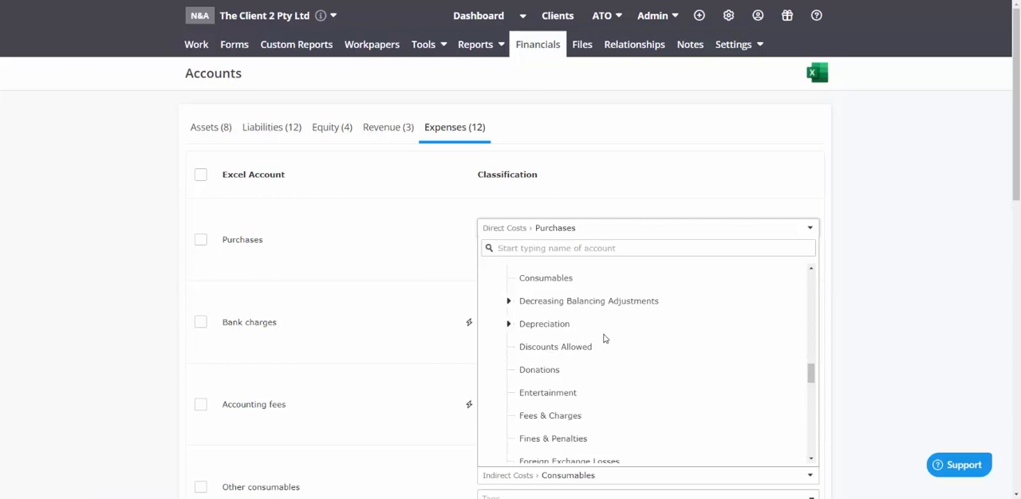
Examine the Indirect Costs classifications for Purchases from Discounts Allowed onward, including the Human Resource Costs subcategories
scroll(594, 367, "down", 1)
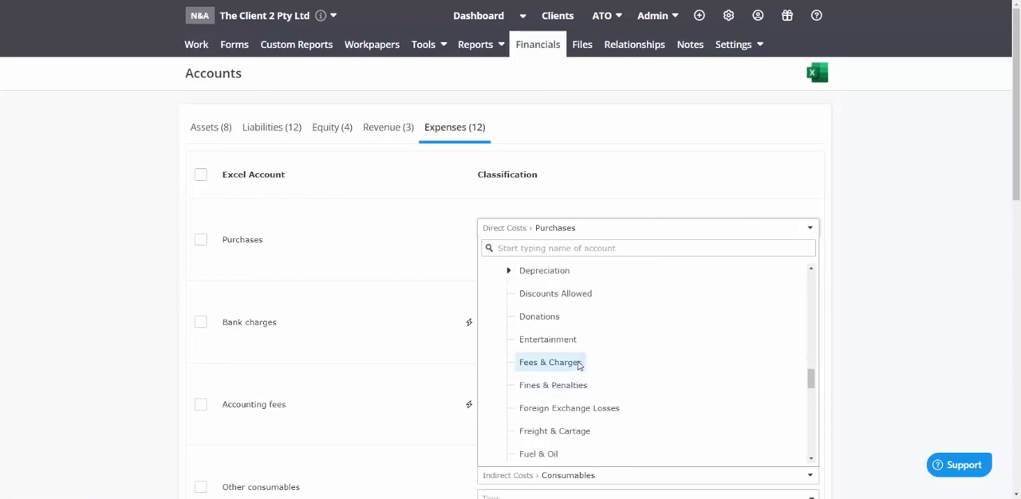
scroll(580, 363, "down", 2)
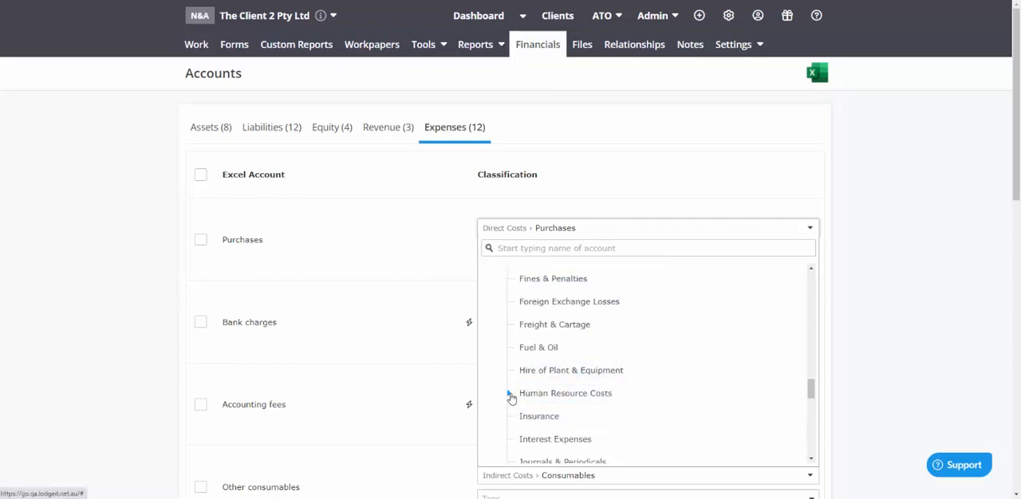
left_click(510, 394)
scroll(586, 369, "down", 2)
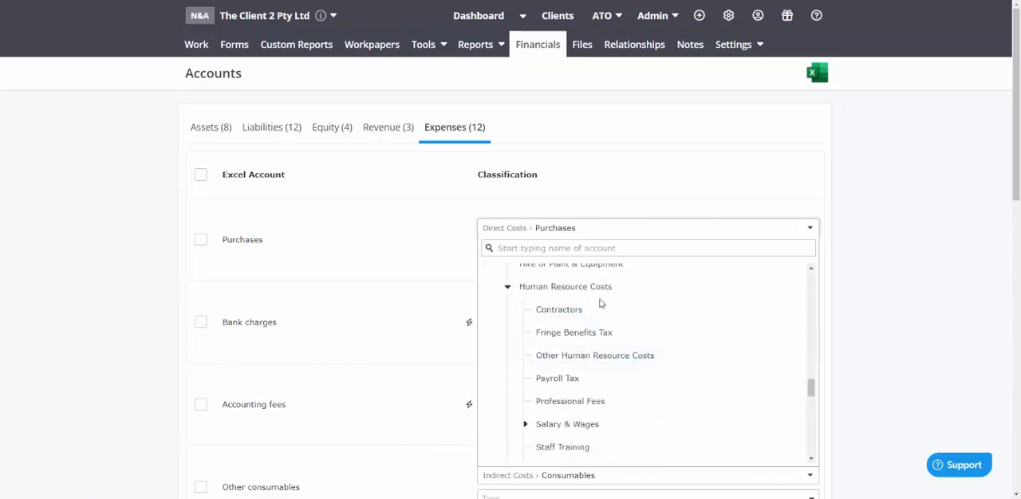
scroll(559, 335, "down", 1)
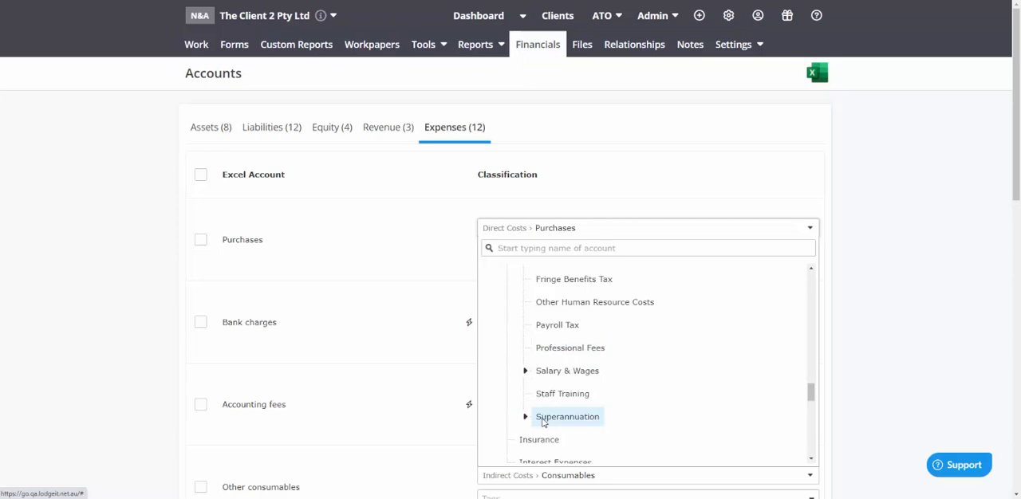
scroll(526, 399, "up", 3)
left_click(508, 393)
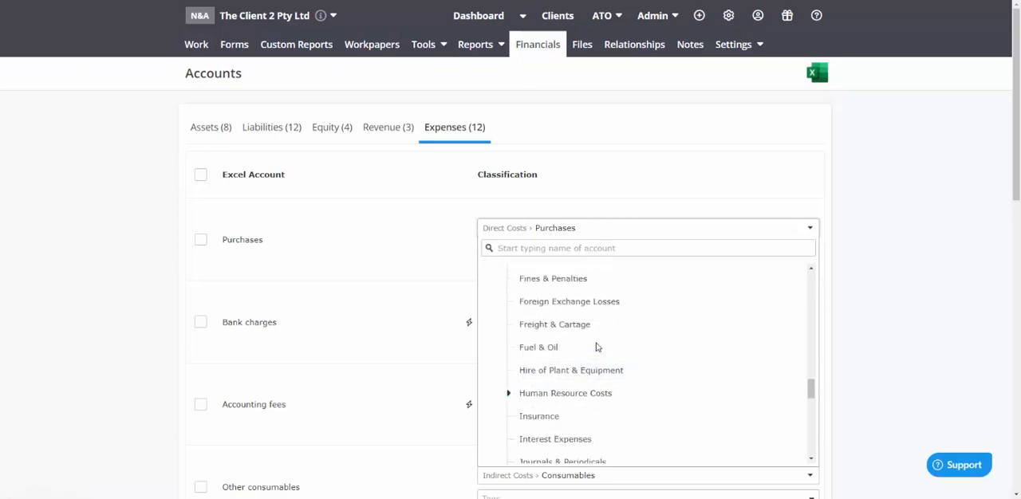
Examine the Indirect Costs classifications for Purchases from Insurance onward, including the Motor Vehicle Expenses subcategories
scroll(596, 347, "down", 3)
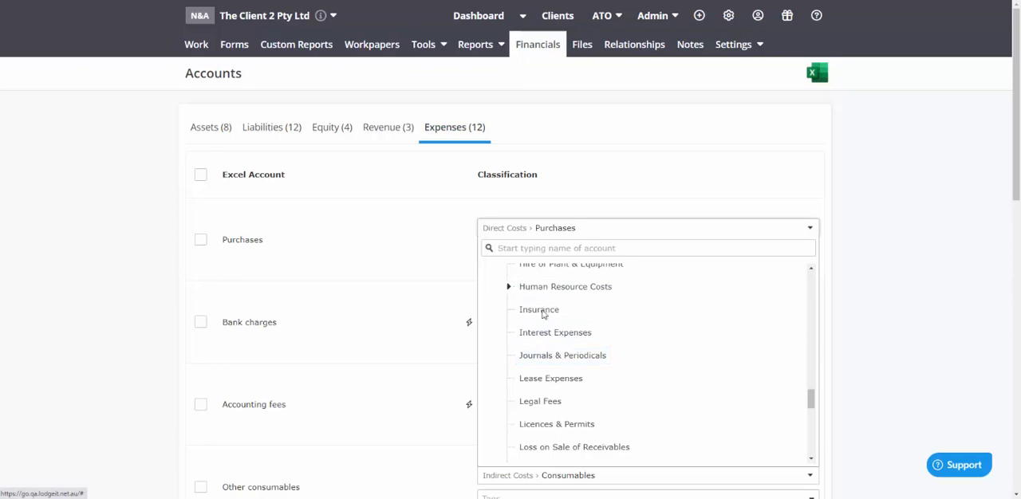
scroll(582, 349, "down", 1)
scroll(581, 349, "down", 3)
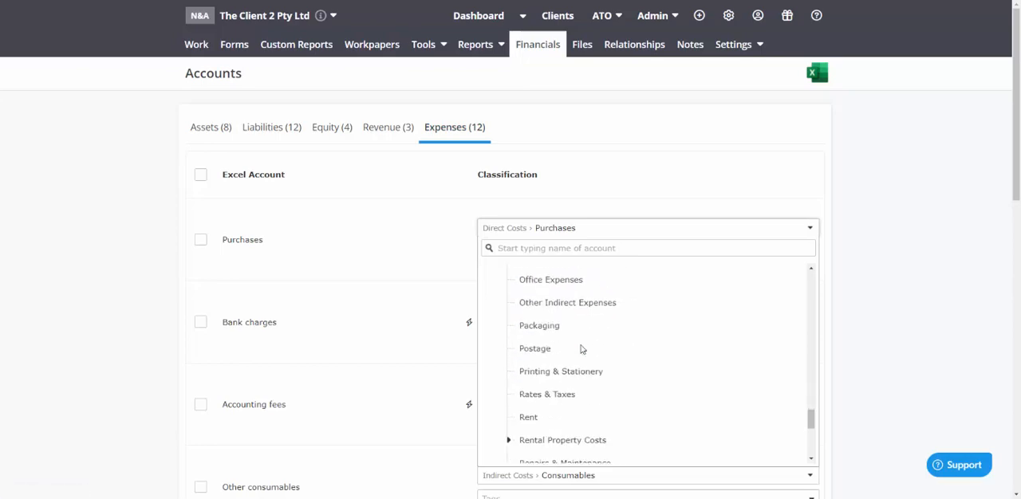
scroll(581, 348, "up", 1)
left_click(509, 311)
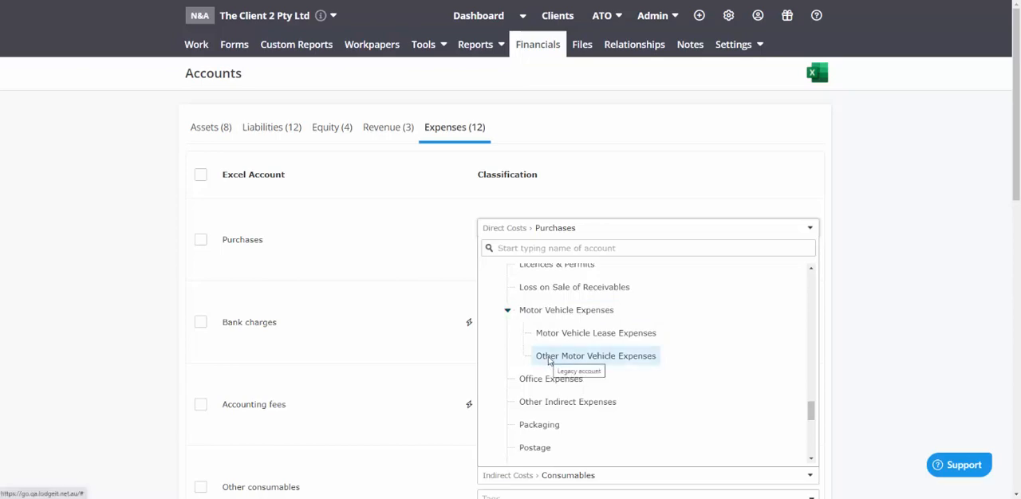
left_click(509, 311)
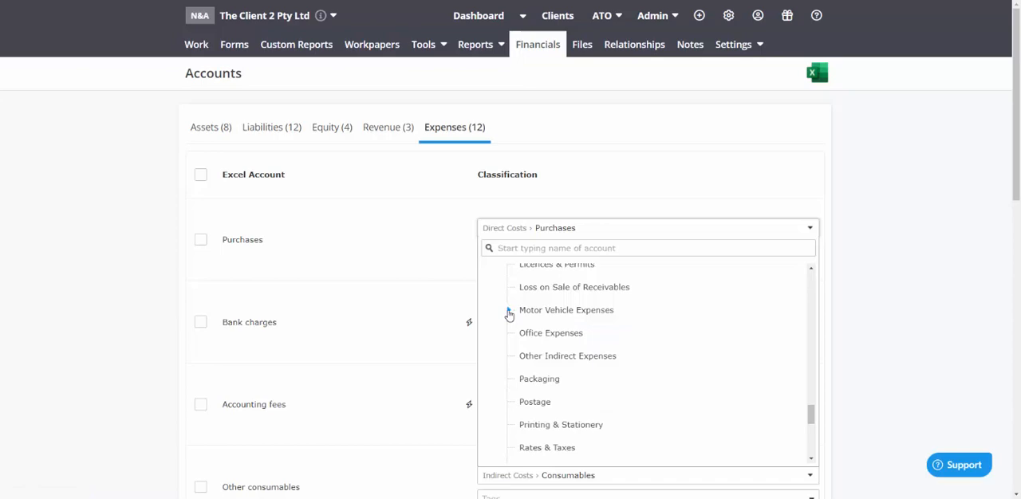
Examine the Indirect Costs classifications from Packaging to Rental Property Costs, including the rental property subcategories
scroll(568, 372, "down", 2)
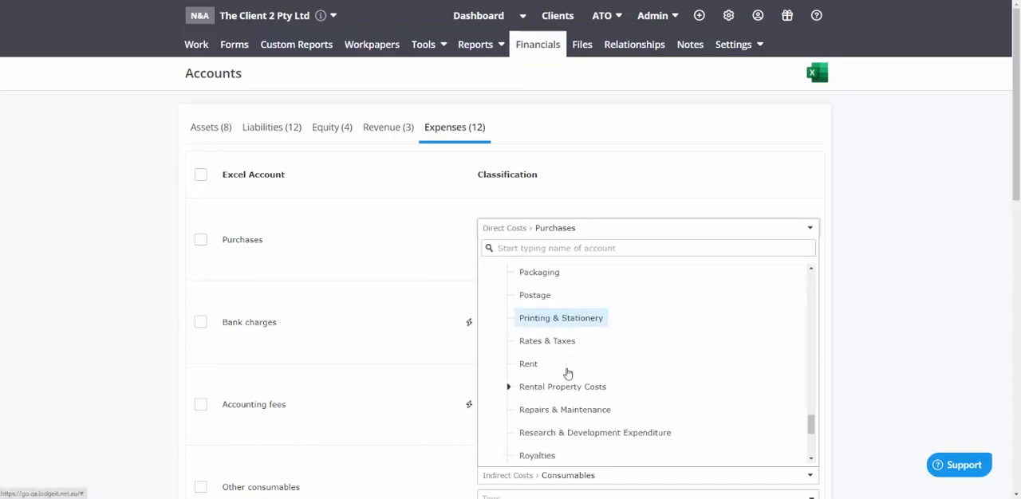
scroll(568, 372, "down", 1)
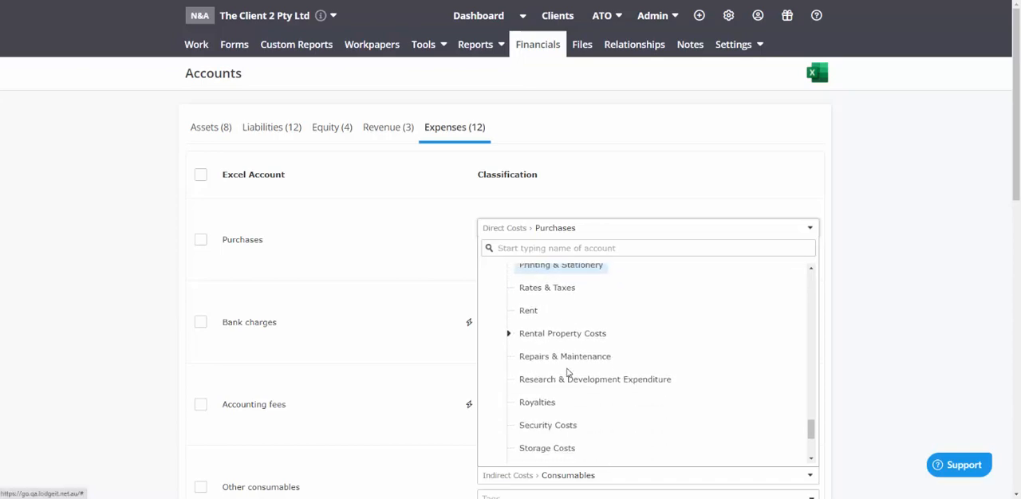
left_click(508, 335)
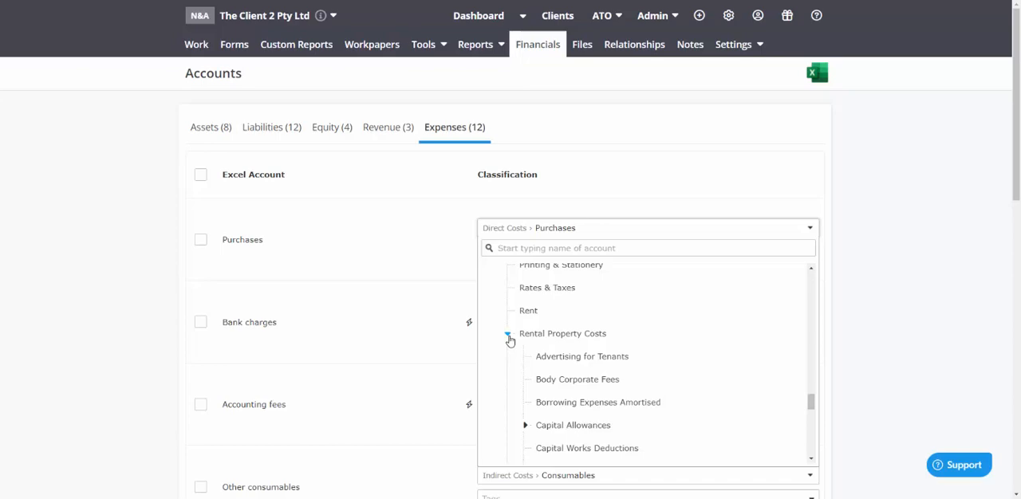
scroll(585, 359, "down", 1)
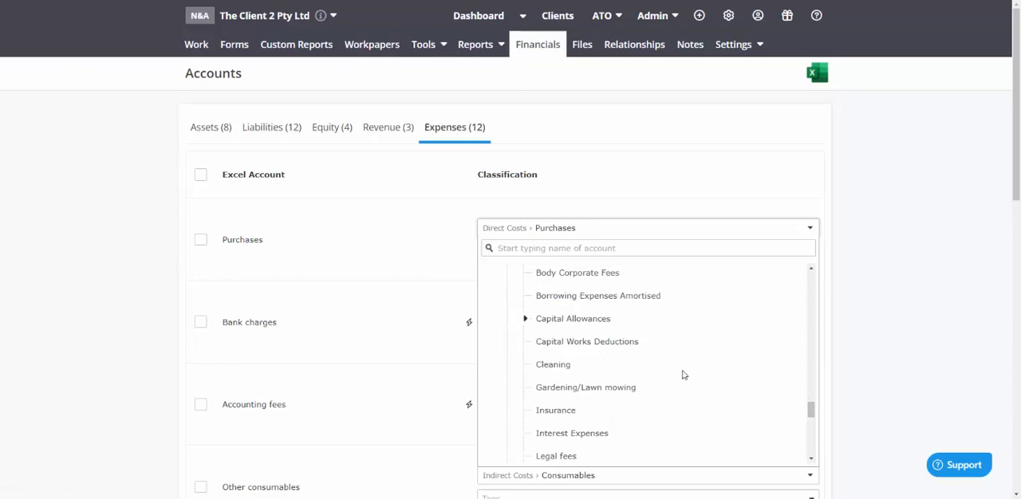
scroll(682, 375, "up", 1)
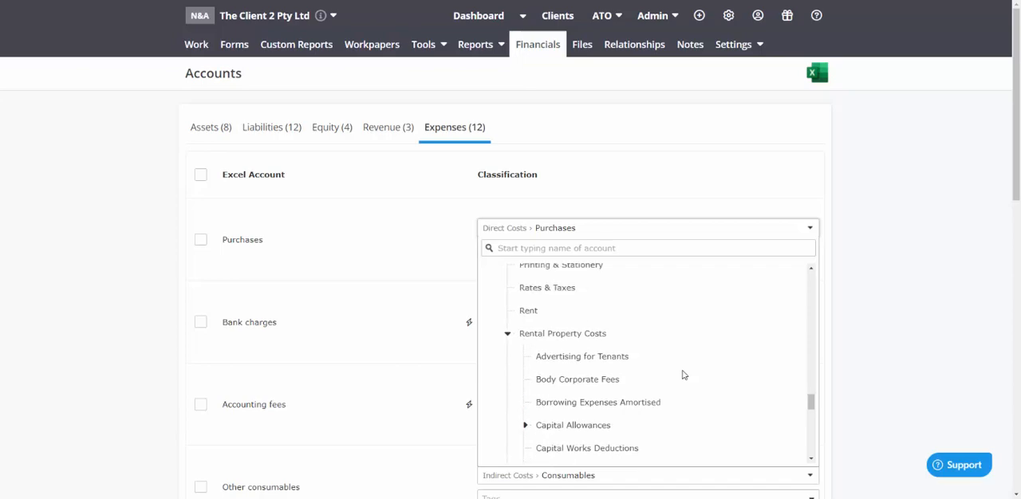
left_click(508, 335)
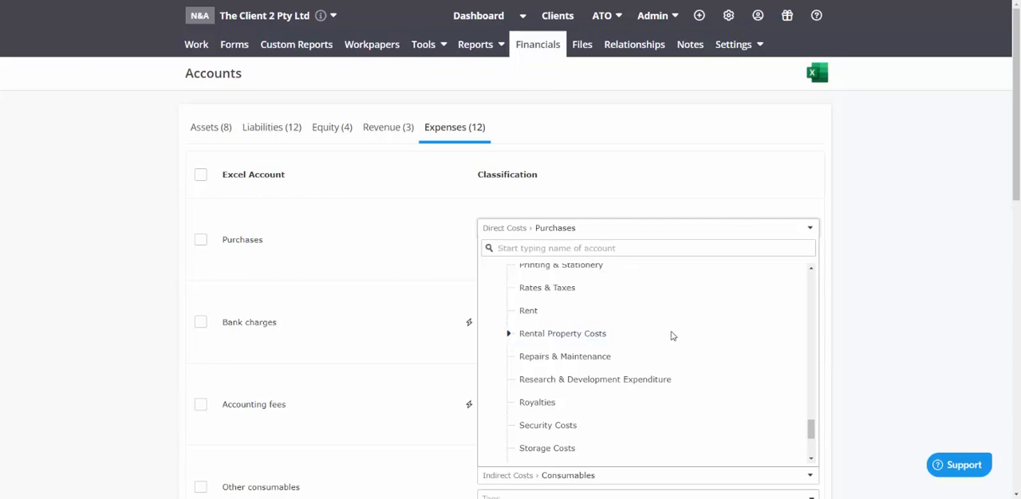
Examine the remaining Indirect Costs classifications through Water Charges, including the Tax Expenses subcategories, and close the Purchases classification list
scroll(673, 336, "down", 2)
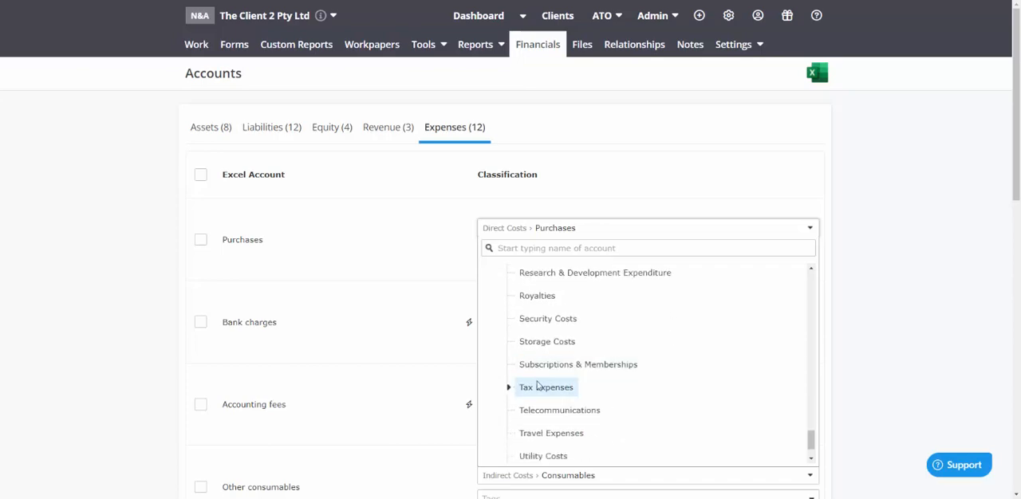
left_click(509, 391)
left_click(509, 391)
left_click(508, 390)
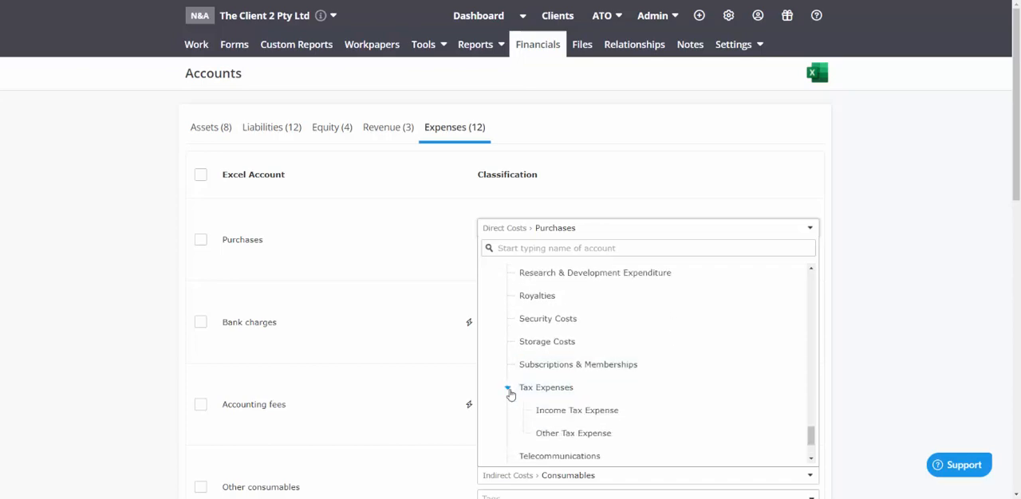
left_click(509, 390)
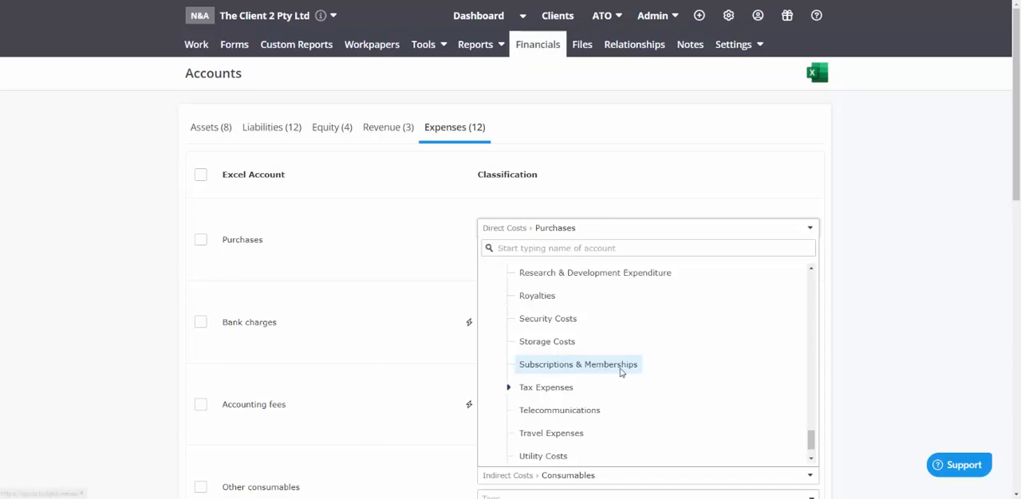
scroll(623, 365, "down", 1)
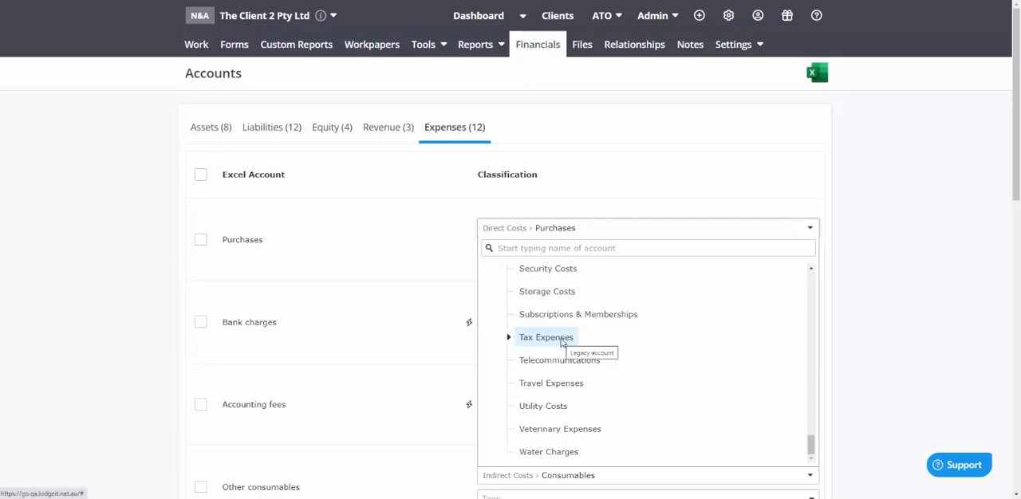
scroll(551, 342, "down", 1)
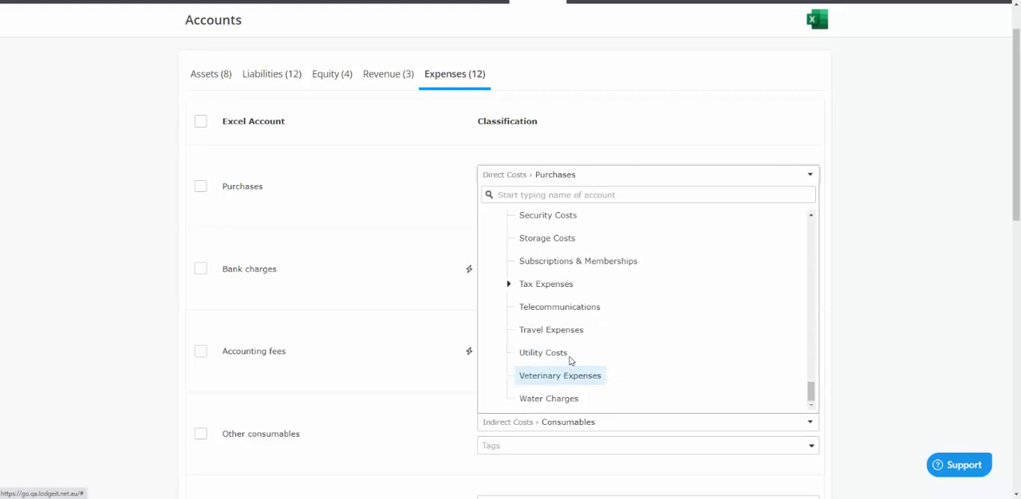
left_click(274, 221)
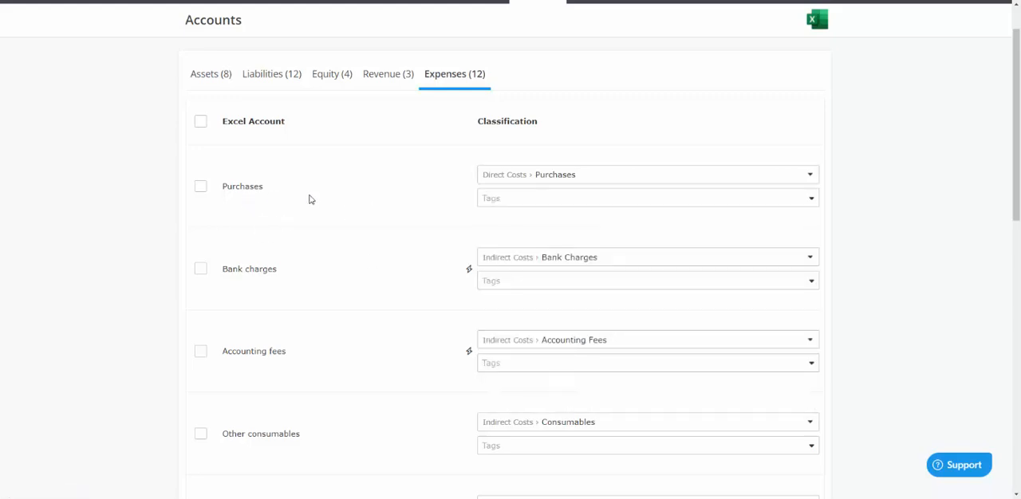
Reclassify the Purchases account as Water Charges under Direct Costs, and restore it to Purchases under Direct Costs by searching for "purc"
left_click(516, 182)
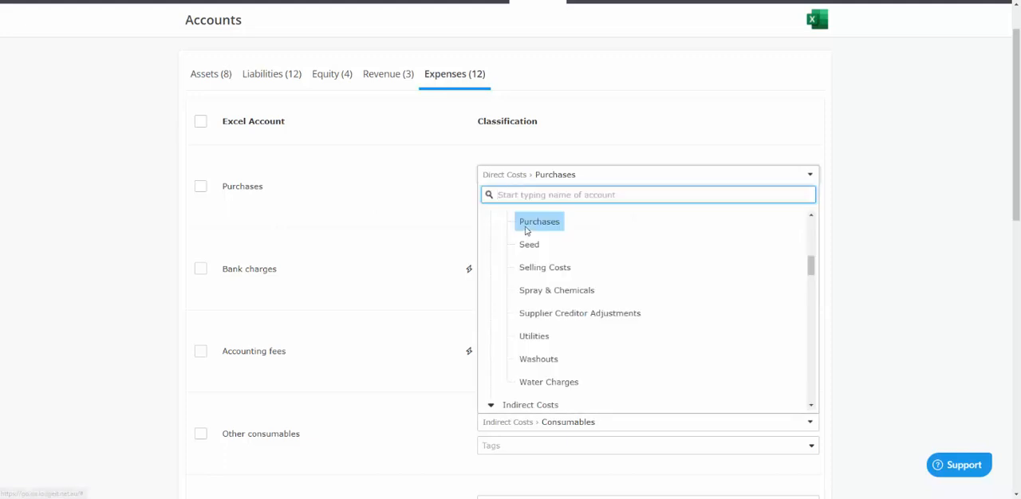
left_click(547, 382)
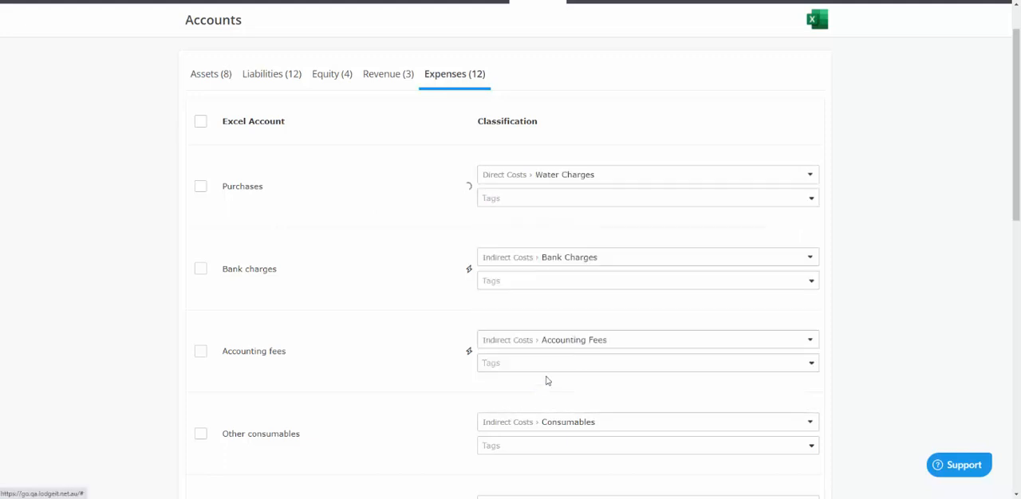
left_click(563, 178)
type("purc")
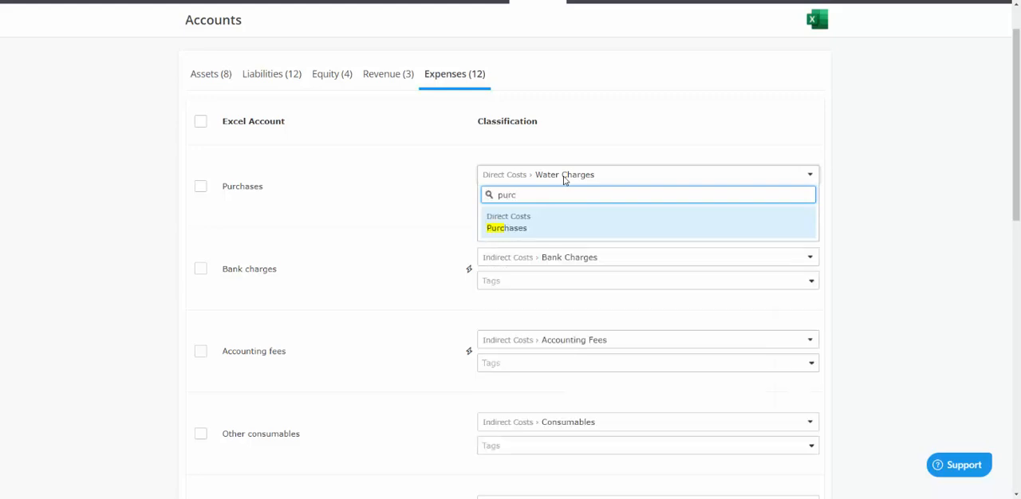
left_click(574, 228)
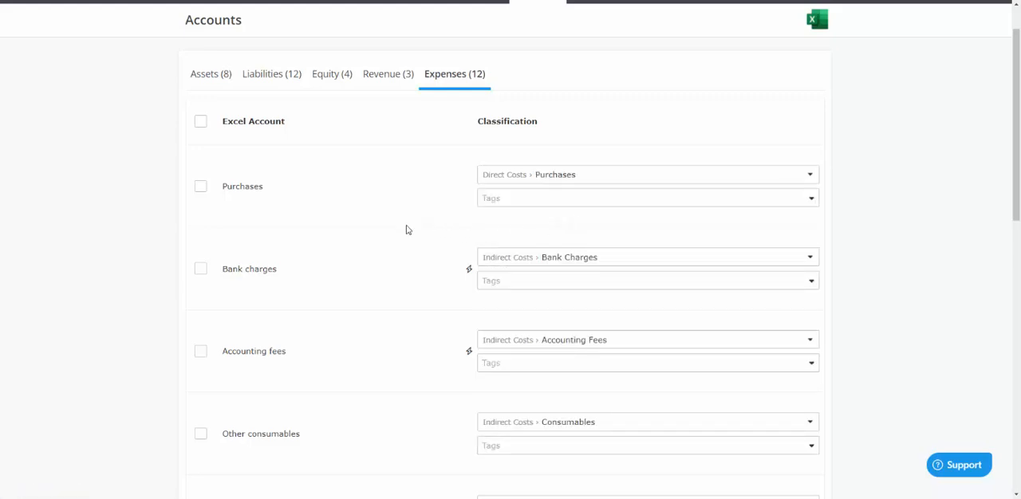
Find "depr" classifications for the General pool depreciation account and classify it as General Pool Write Off under Indirect Costs, Depreciation
scroll(406, 230, "down", 7)
scroll(406, 229, "down", 2)
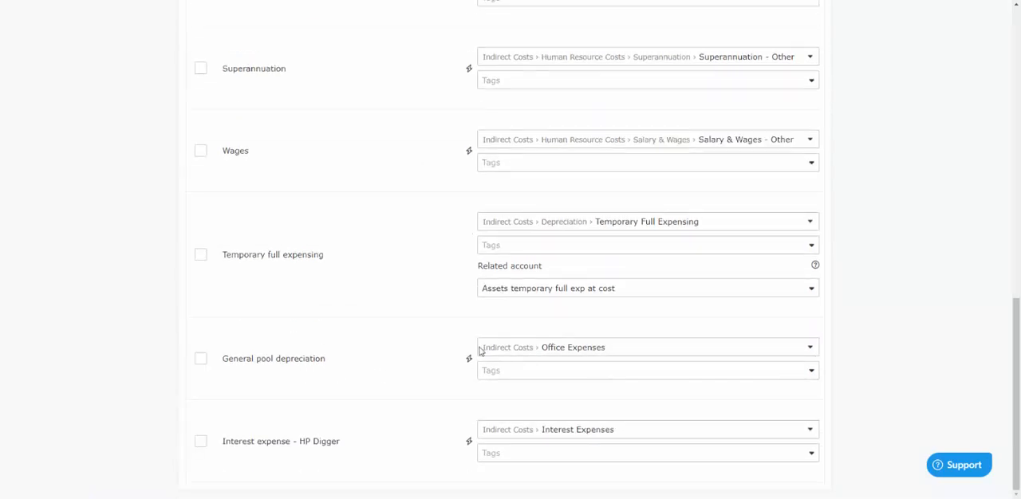
left_click(572, 354)
type("depr")
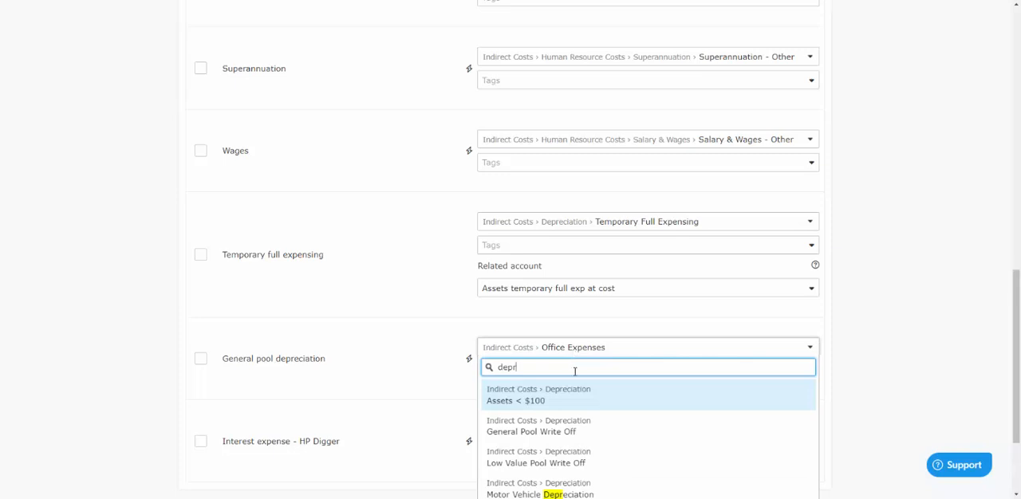
scroll(629, 399, "down", 2)
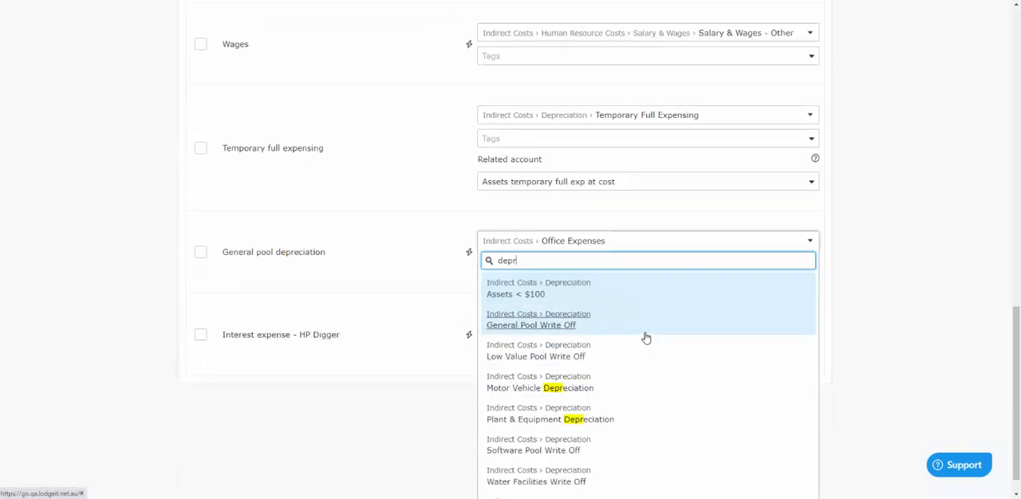
left_click(542, 325)
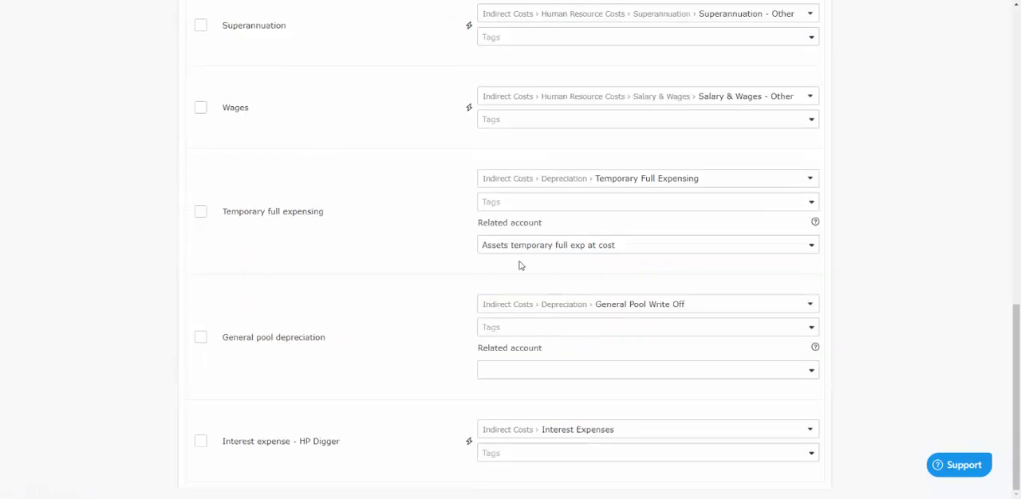